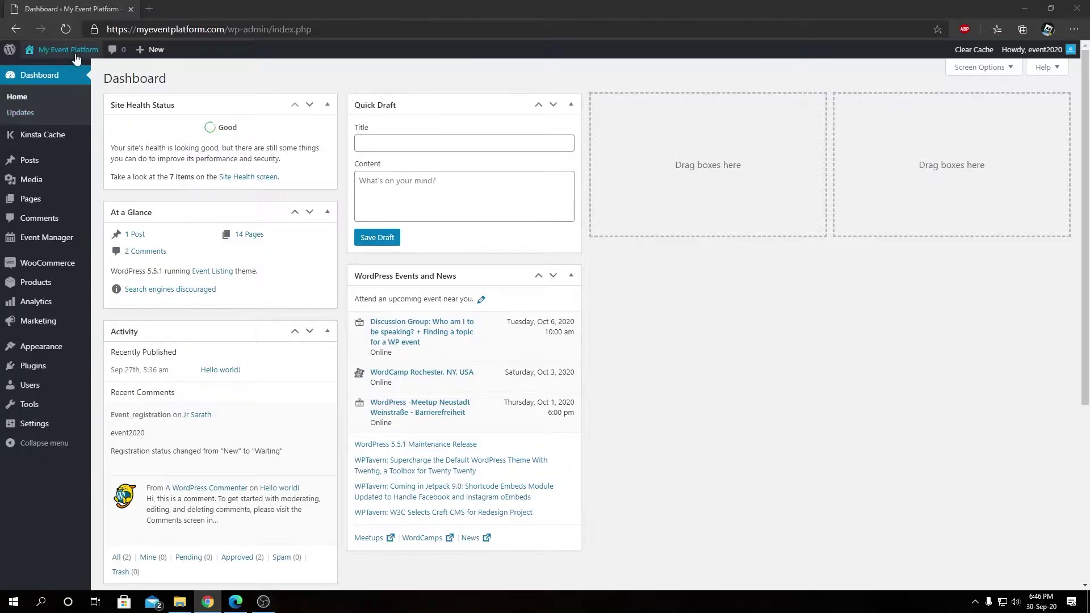
Step: Open the public site in a new browser tab and switch to it
mouse_move(71, 51)
right_click(51, 70)
left_click(95, 81)
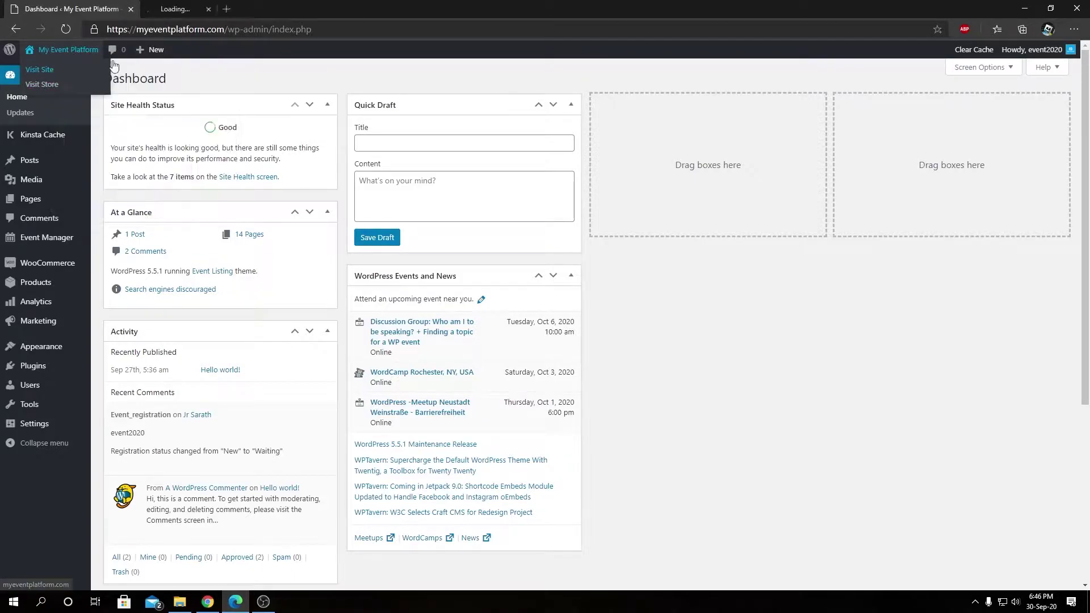
left_click(195, 7)
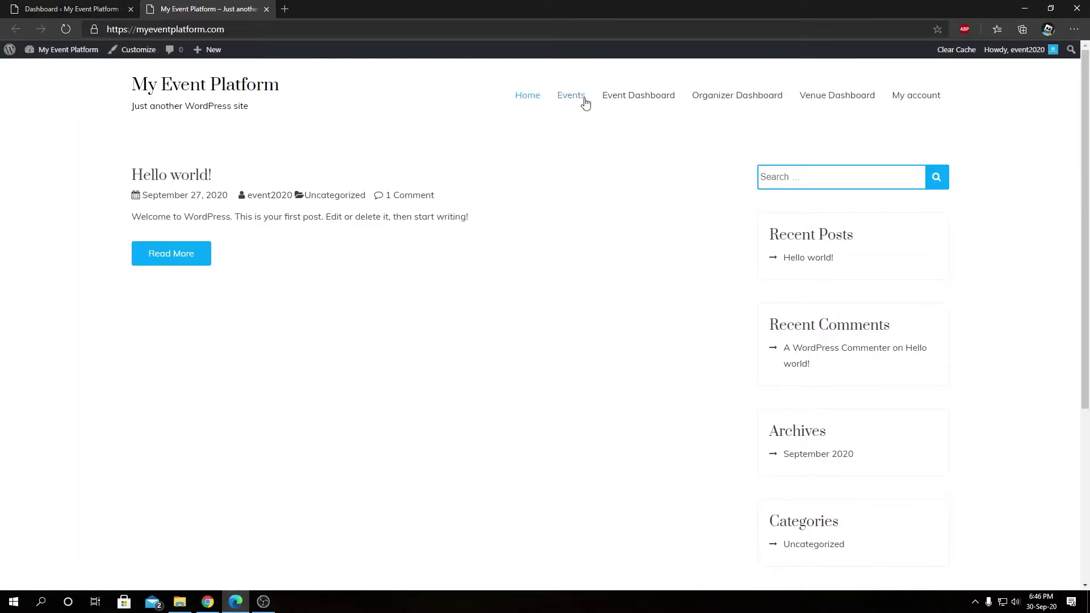
Step: From Events, open 'Our awesome event', inspect its map at the bottom, and return to the dashboard
left_click(571, 96)
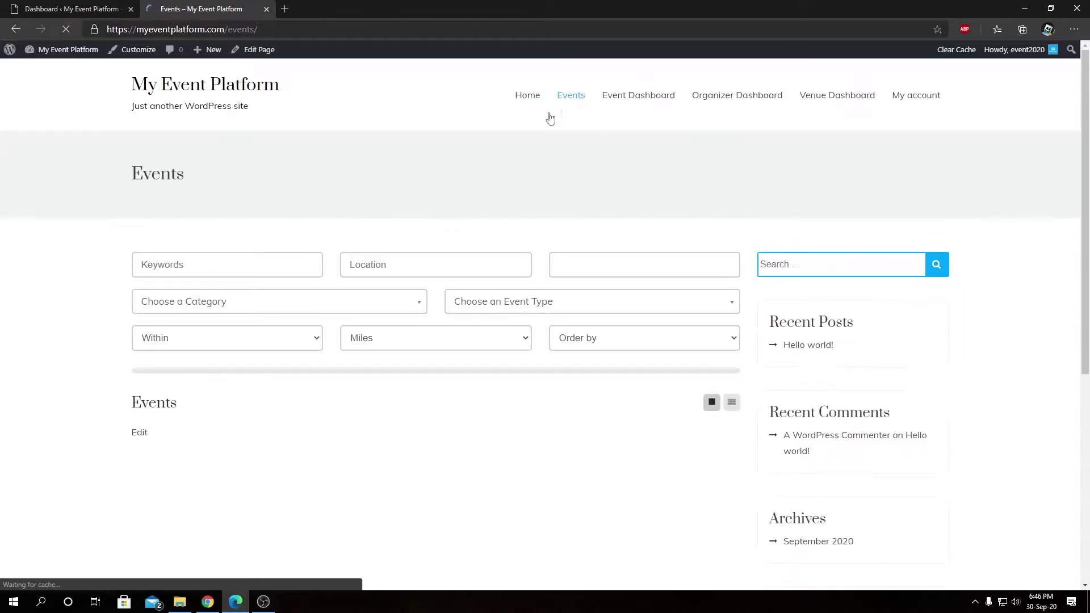
scroll(221, 544, "down", 3)
left_click(221, 545)
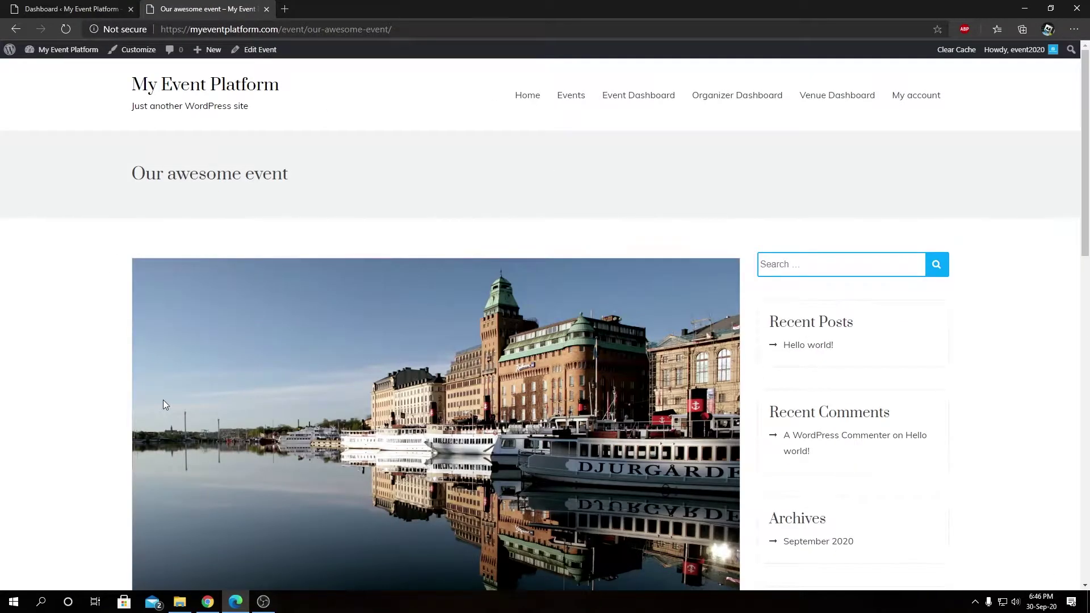
scroll(163, 400, "down", 3)
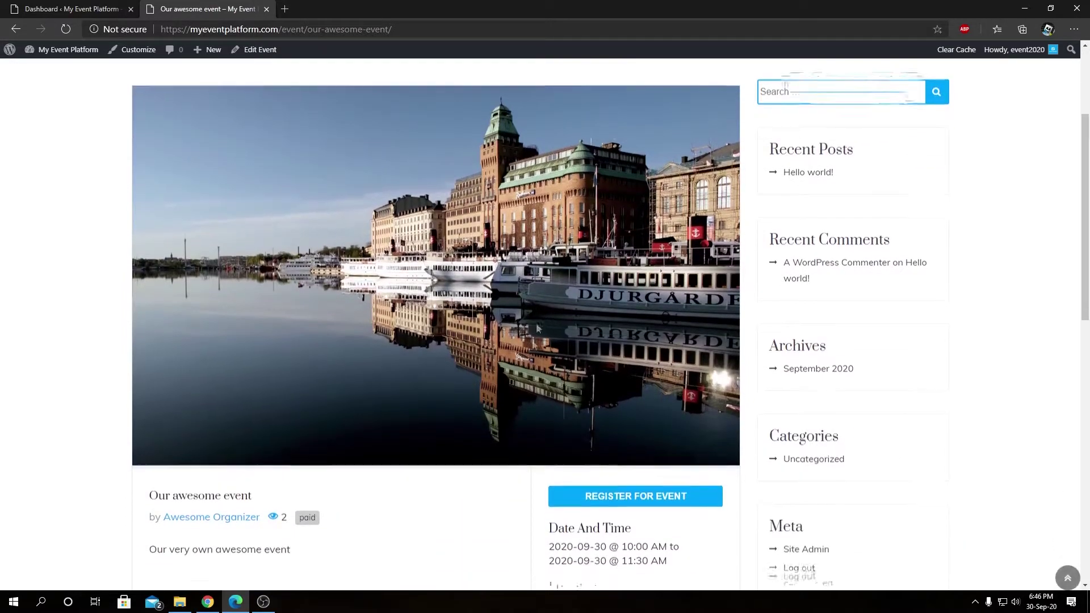
scroll(173, 359, "down", 4)
scroll(170, 341, "down", 5)
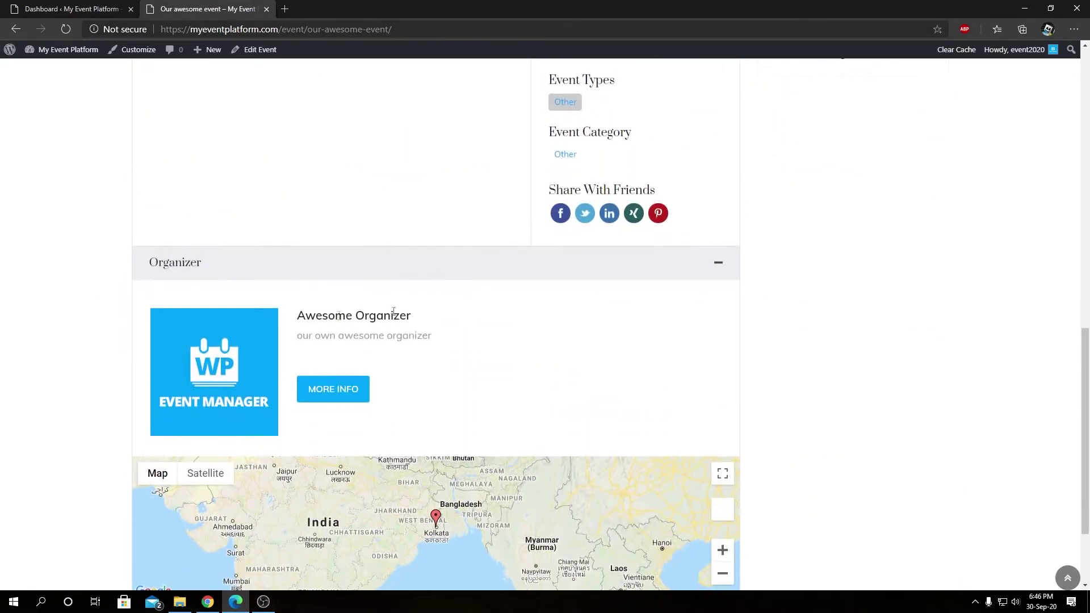
scroll(272, 383, "down", 2)
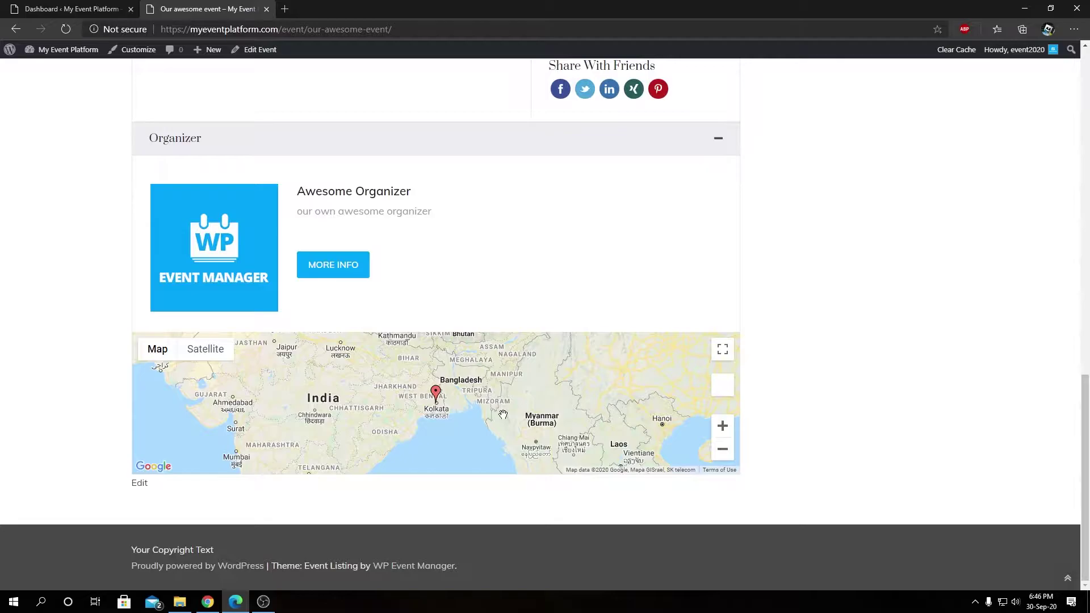
left_click(105, 9)
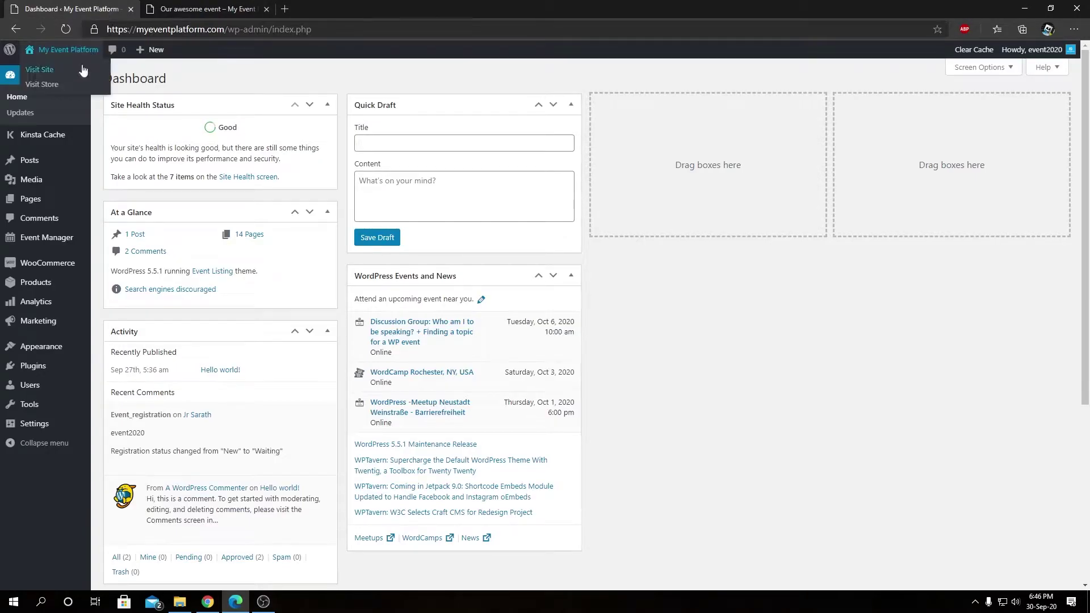
Step: Show Event Manager's Google Maps Single Page Settings: 100% width, 250px height, ROADMAP, zoom 5
mouse_move(43, 238)
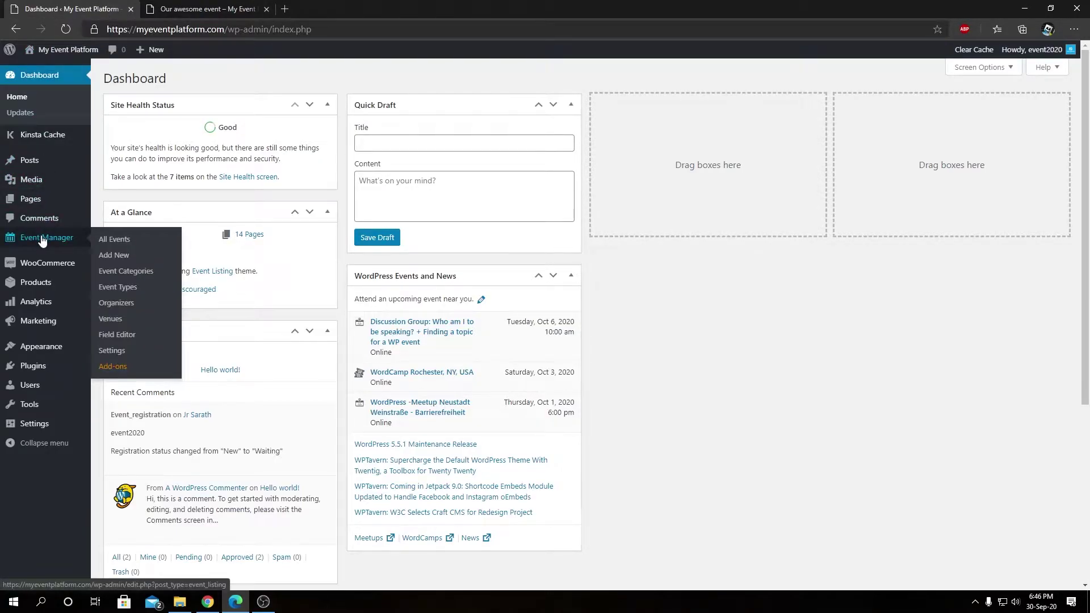
left_click(114, 351)
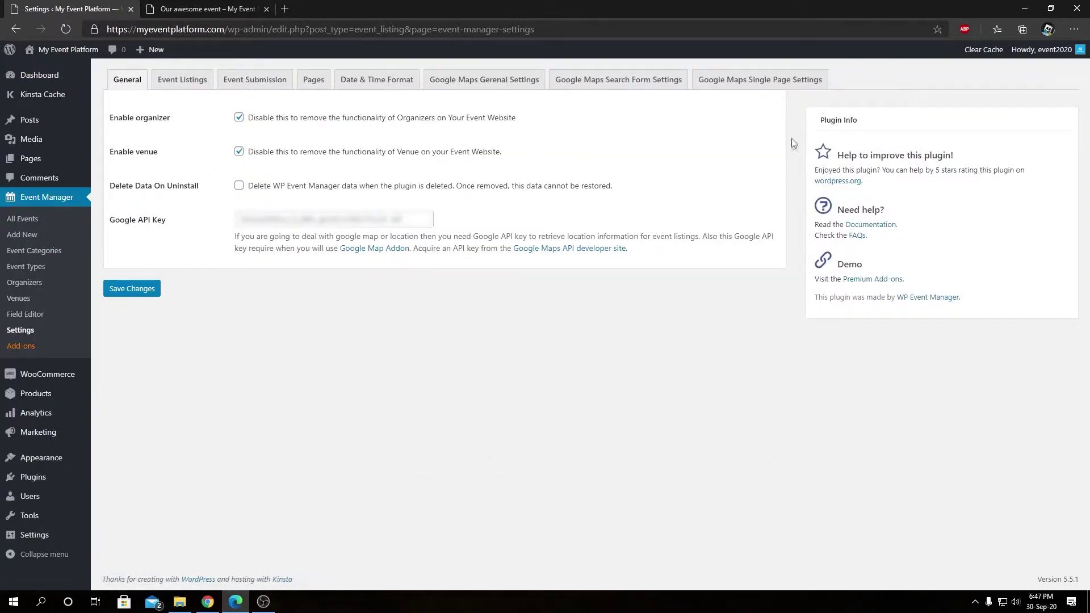
left_click(784, 86)
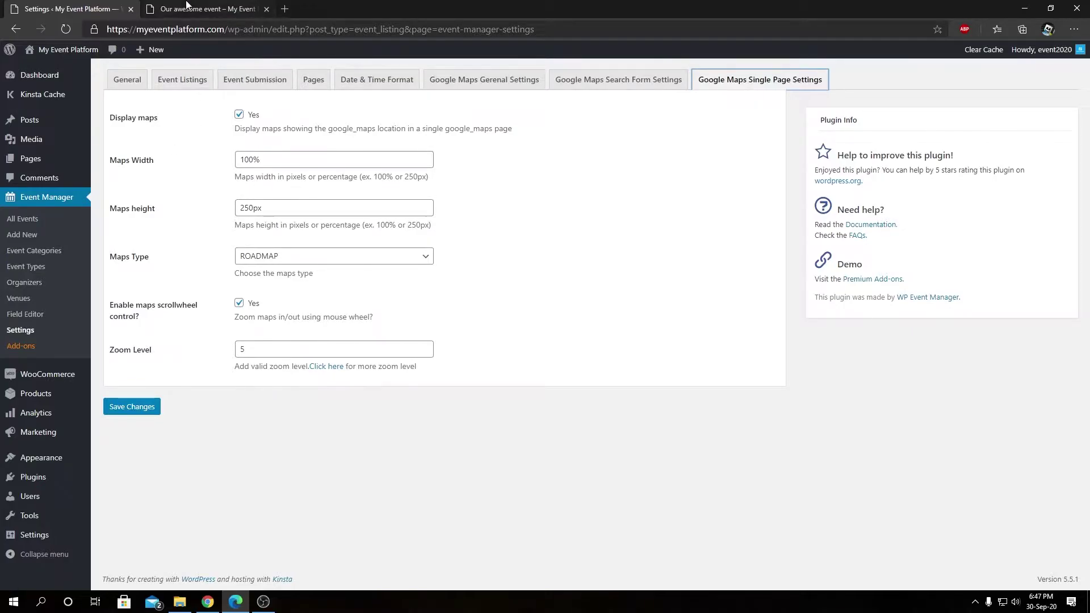
Step: Save the single-page settings with Display maps turned off and check the event page
left_click(228, 8)
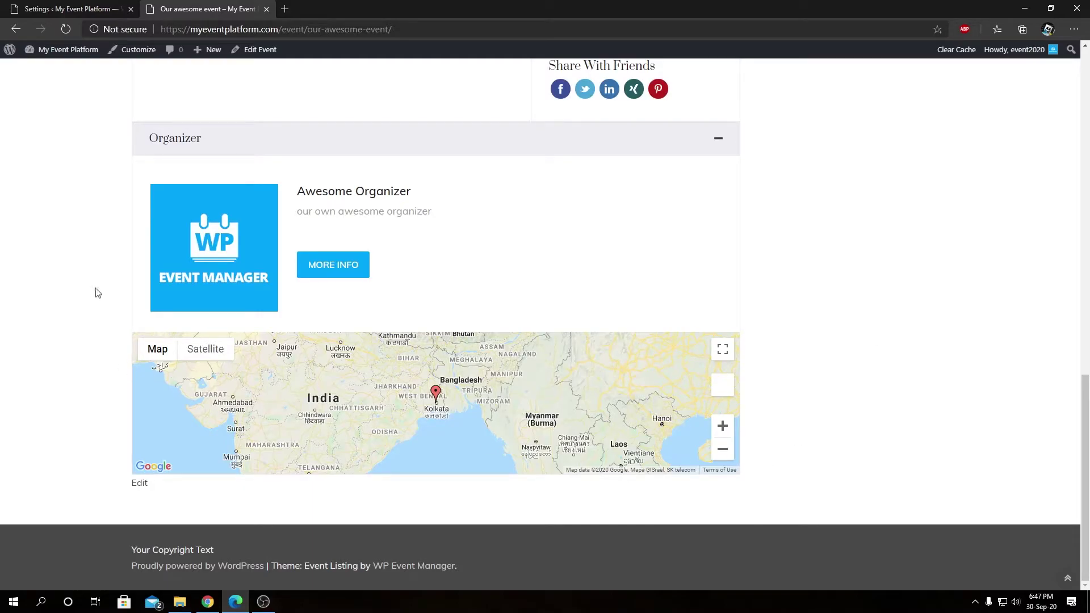
key("ctrl+Tab")
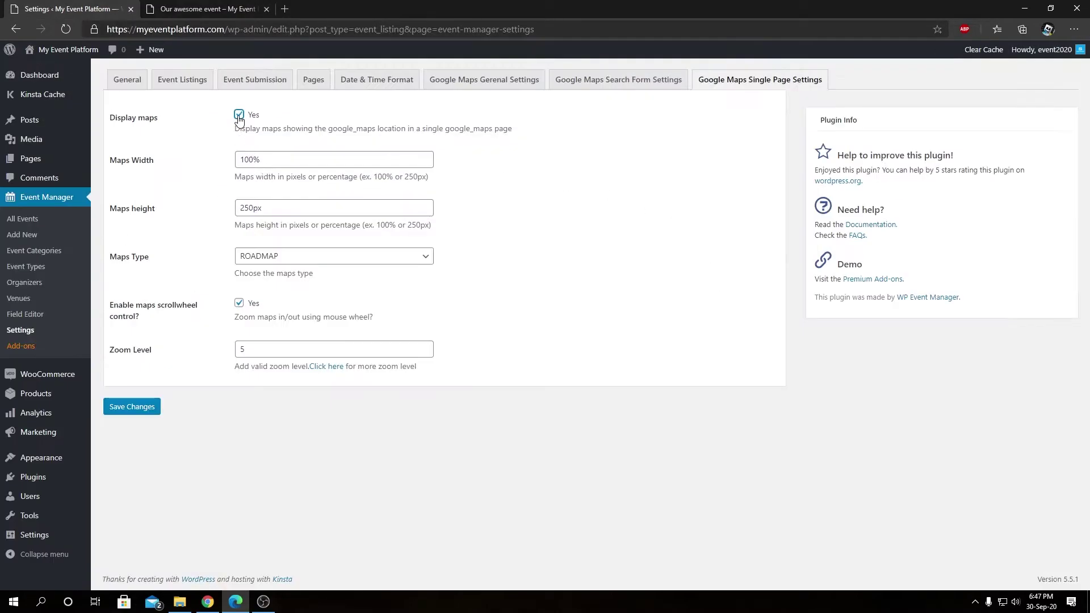
left_click(145, 407)
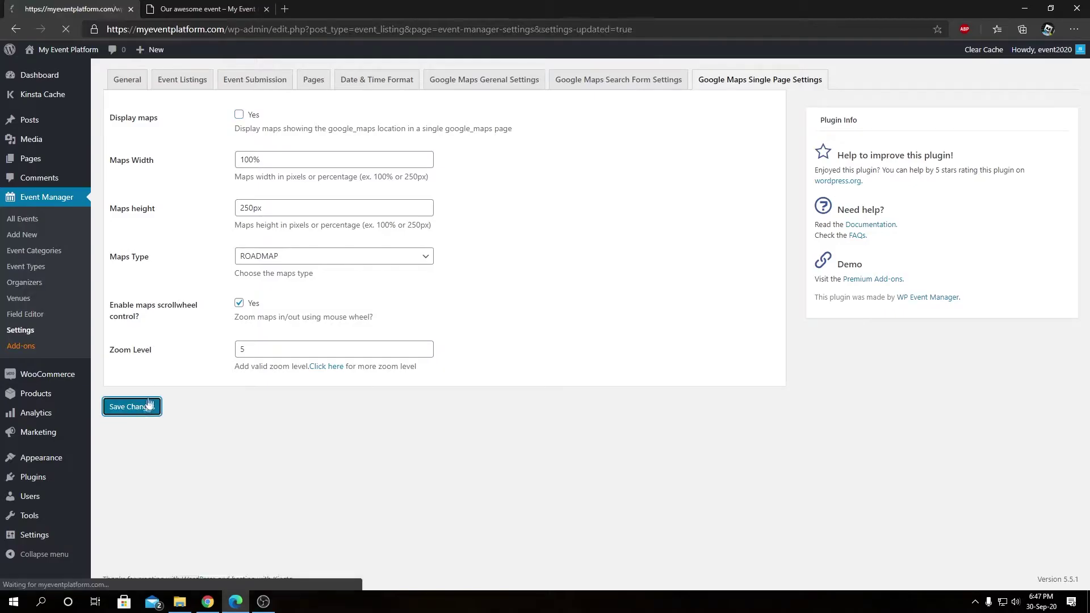
key("ctrl+Tab")
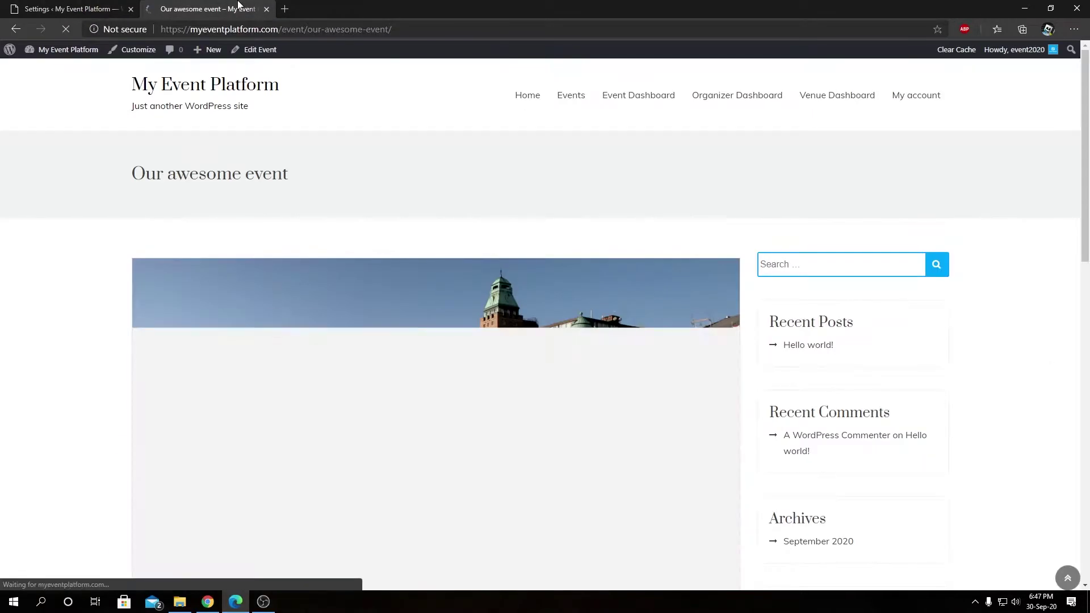
scroll(153, 413, "down", 15)
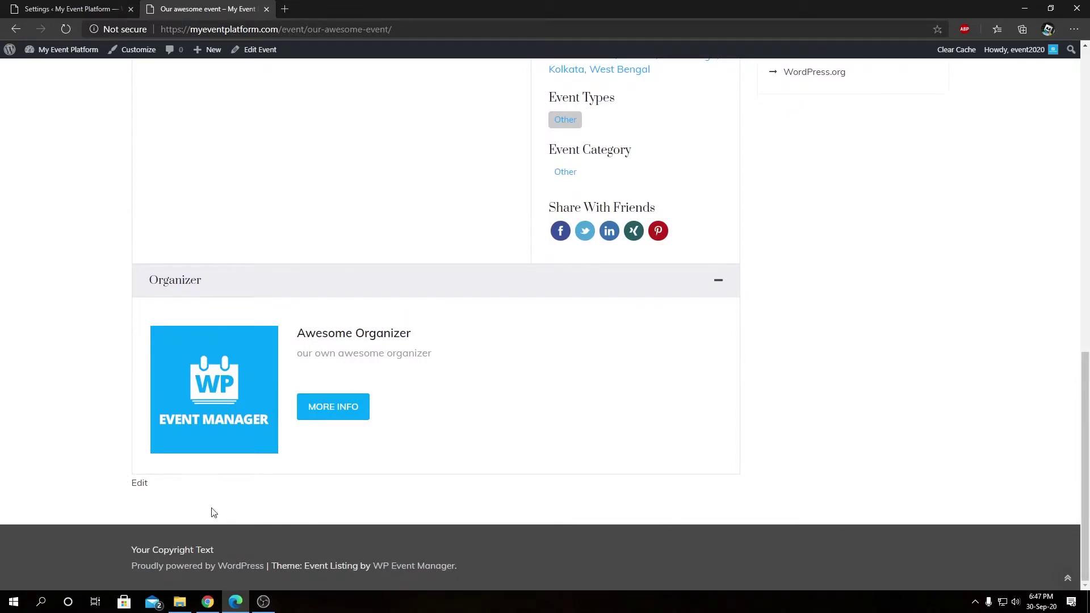
Step: Re-enable Display maps, save, and confirm the map is back on the event page
left_click(80, 9)
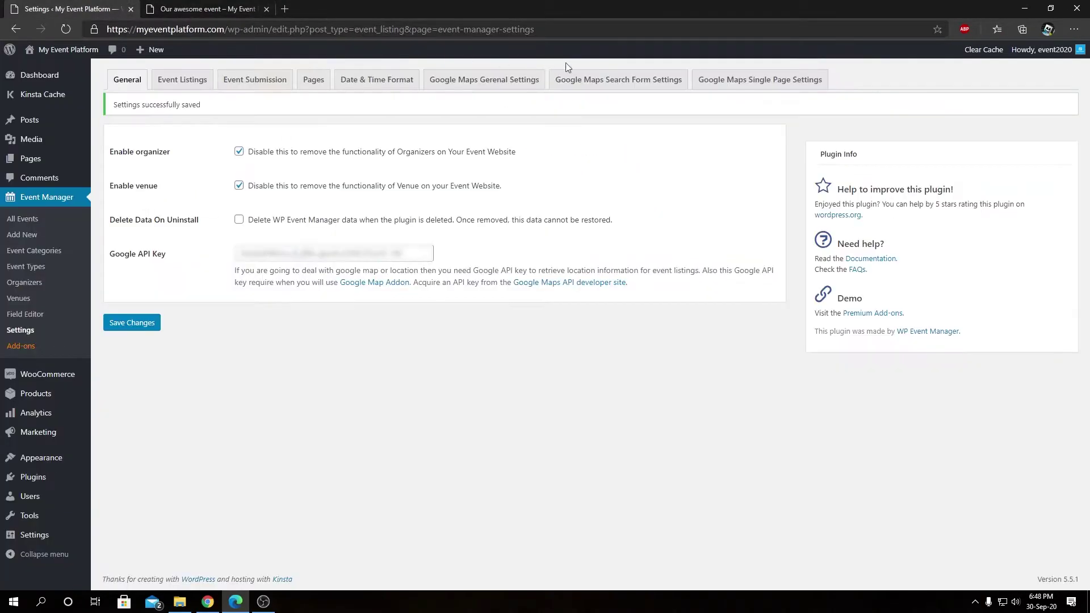
left_click(735, 80)
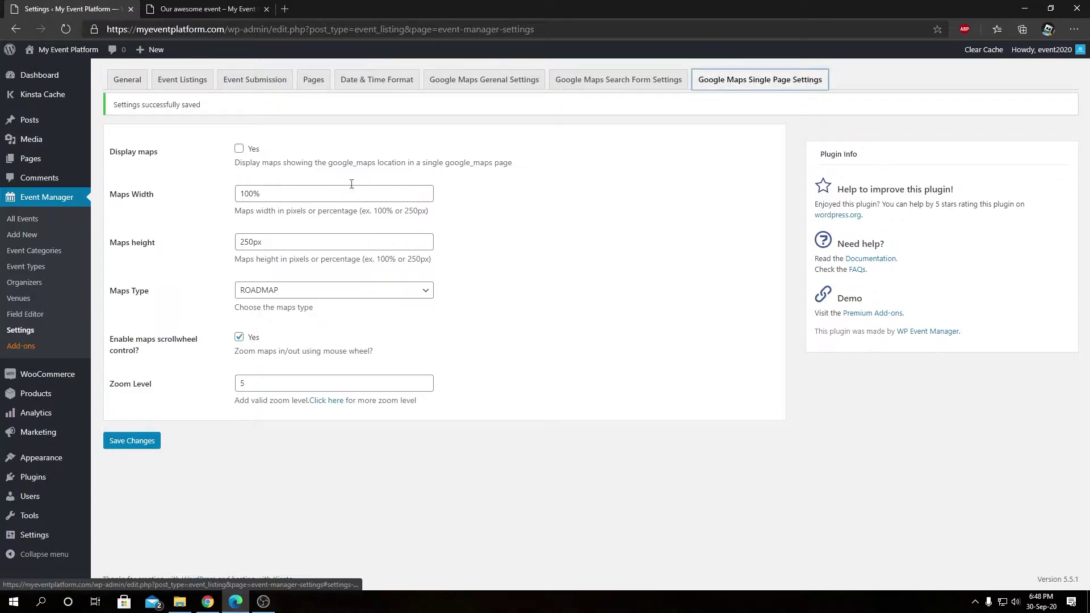
left_click(246, 150)
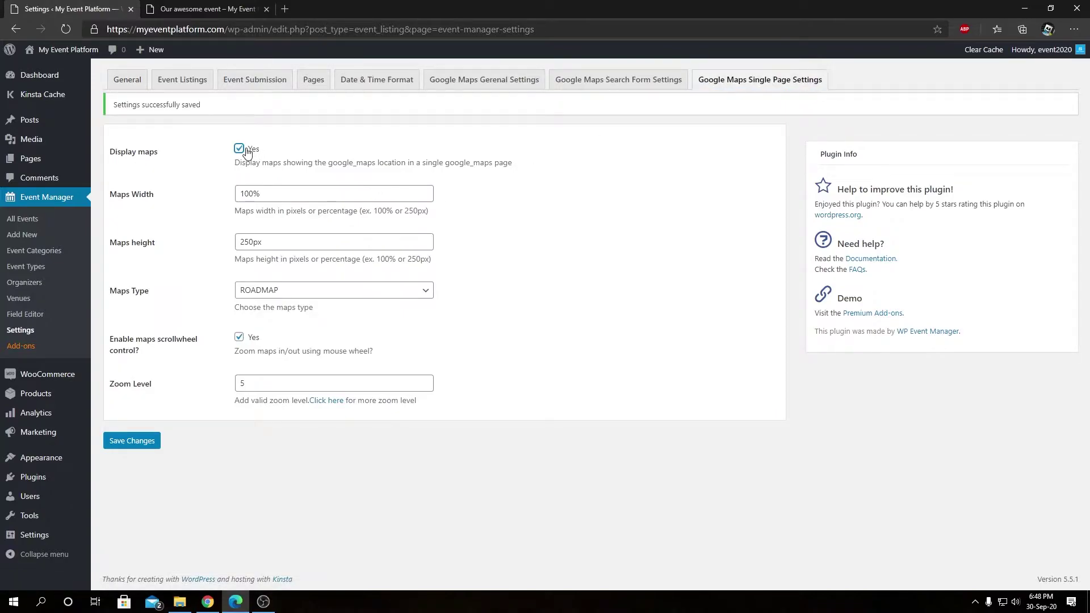
left_click(131, 442)
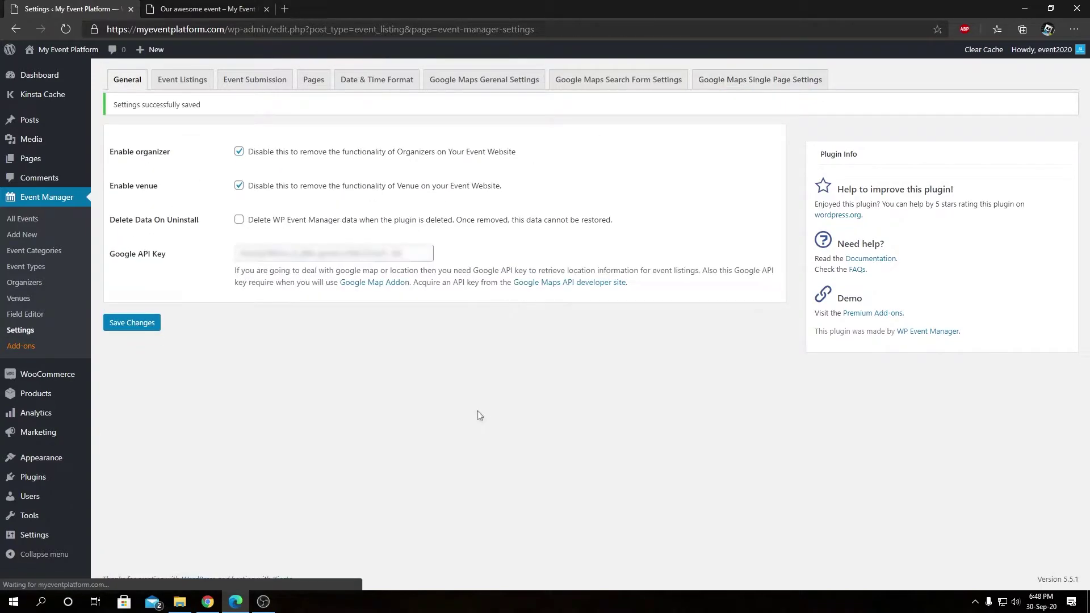
left_click(761, 80)
left_click(229, 6)
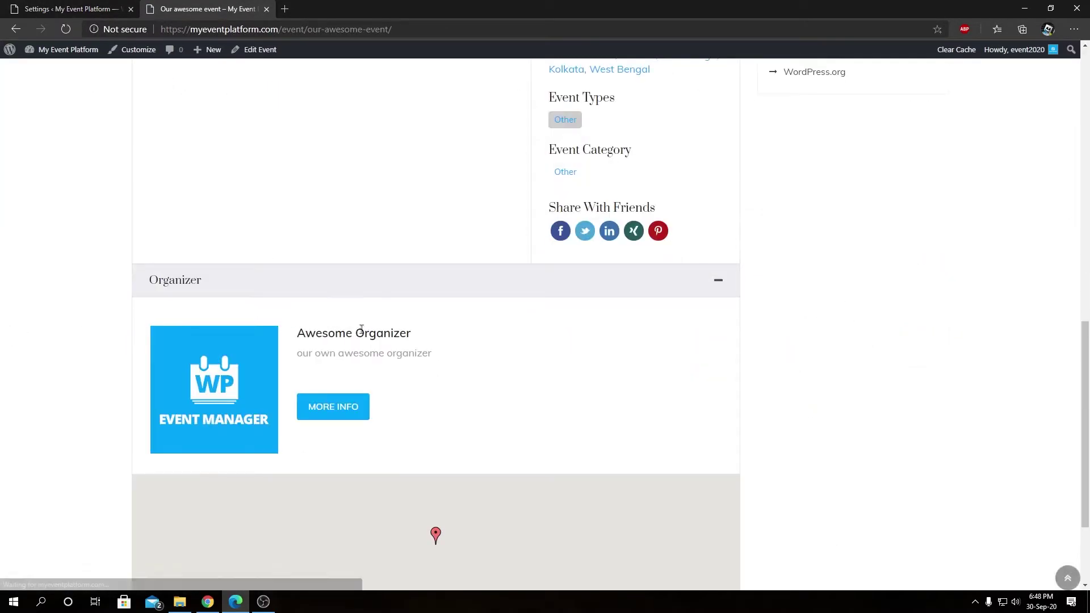
scroll(398, 341, "down", 2)
left_click(71, 8)
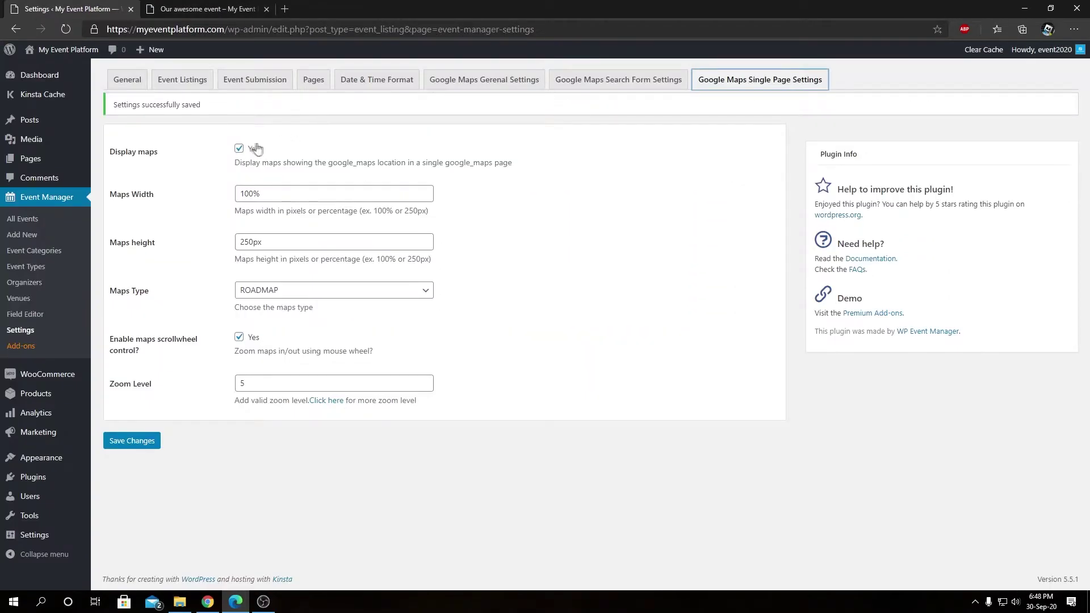
Step: Compare the event page map against the Maps Width setting
left_click(186, 9)
left_click(278, 196)
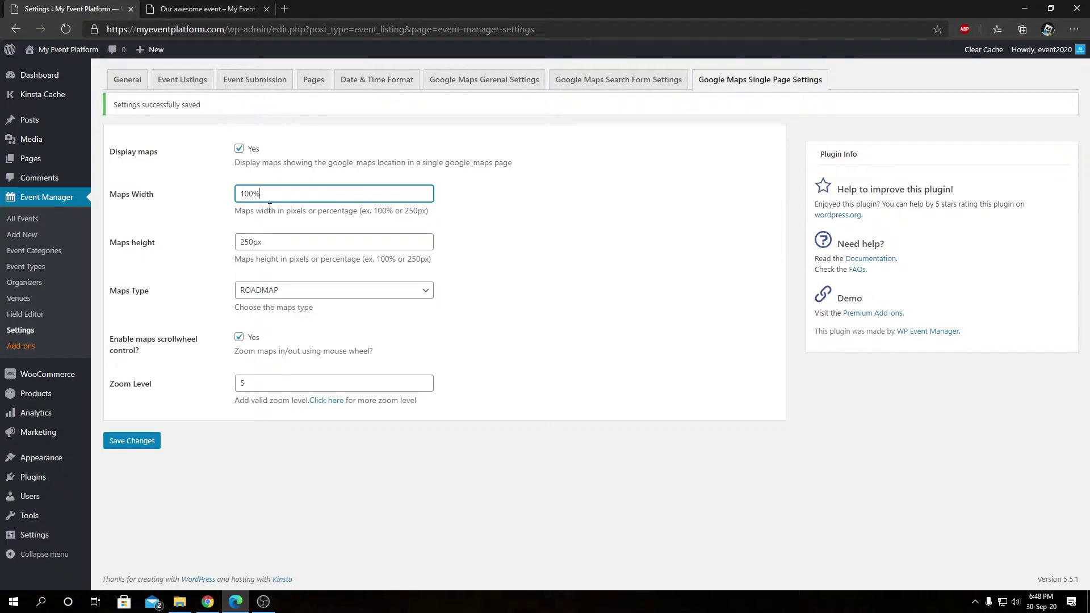
left_click(238, 7)
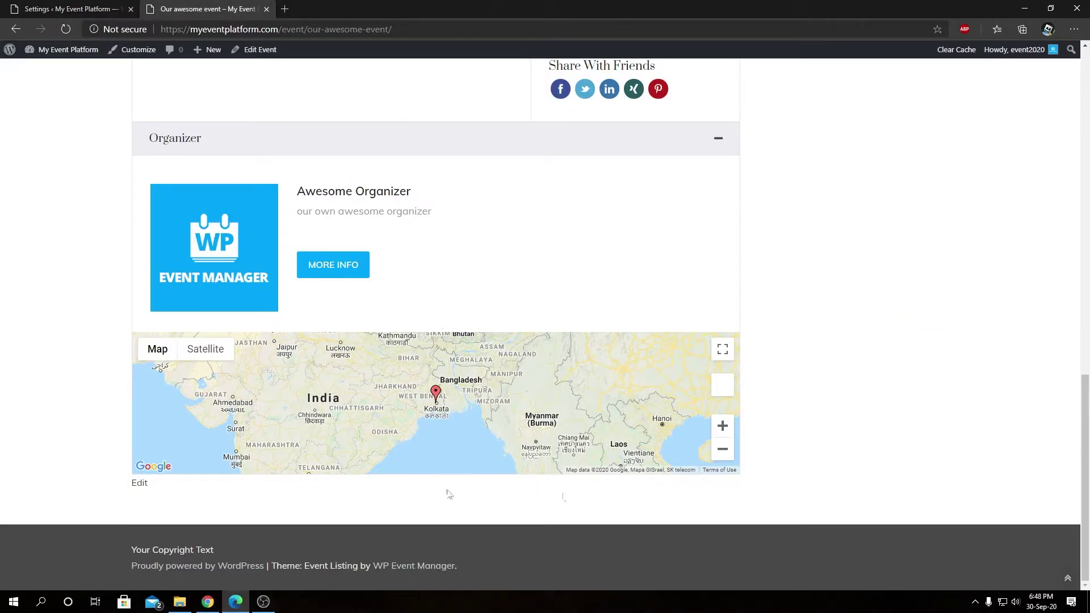
left_click(74, 9)
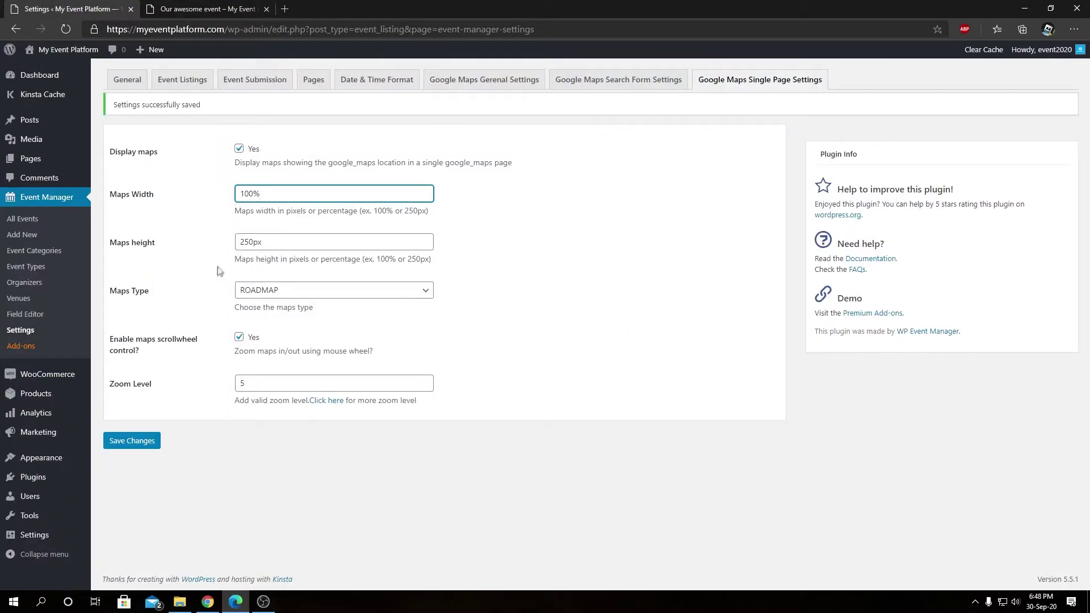
Step: Change Maps height from 250px to 400px and keep Maps Type as ROADMAP
left_click(258, 244)
left_click_drag(250, 242, 241, 242)
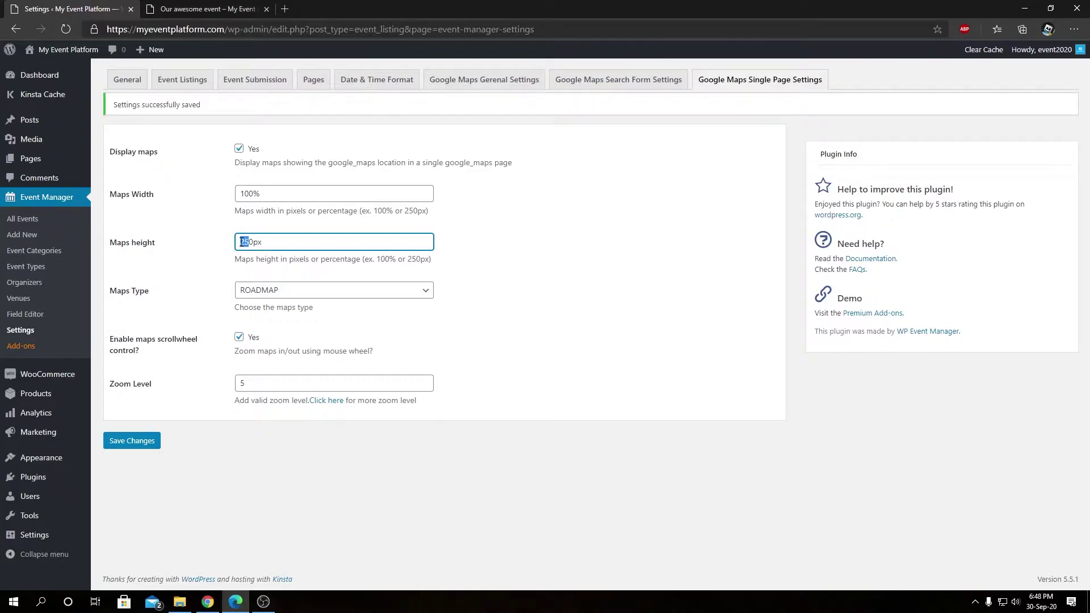
type("100")
left_click(566, 285)
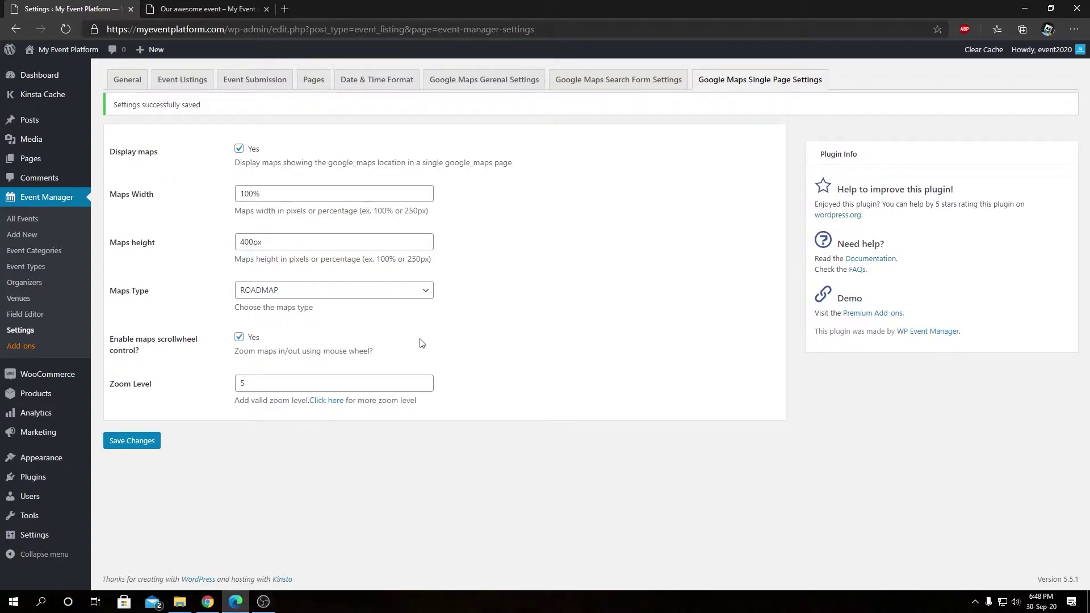
left_click(282, 293)
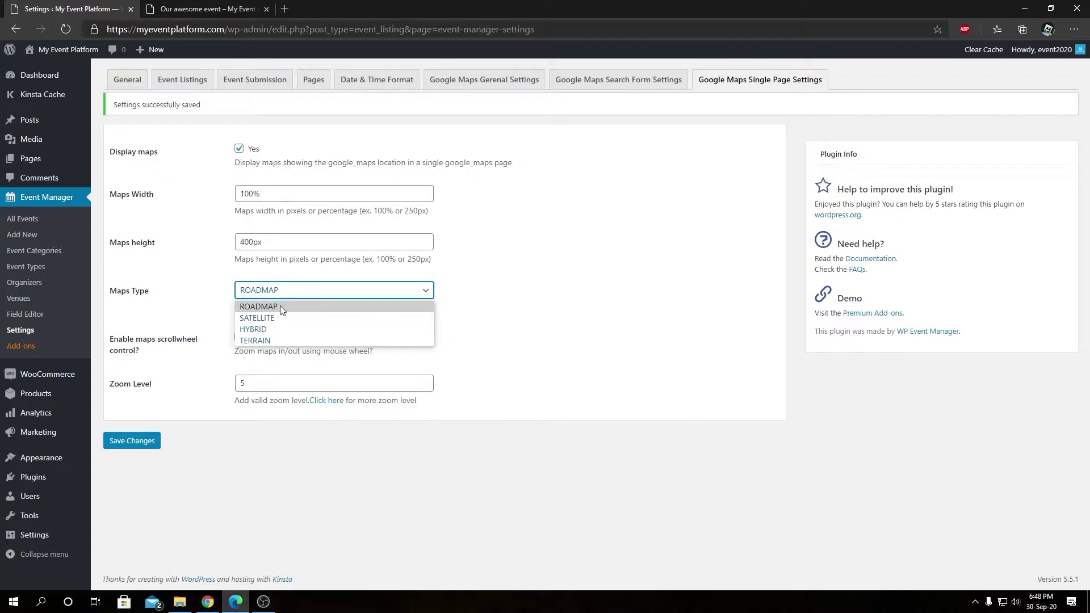
left_click(448, 324)
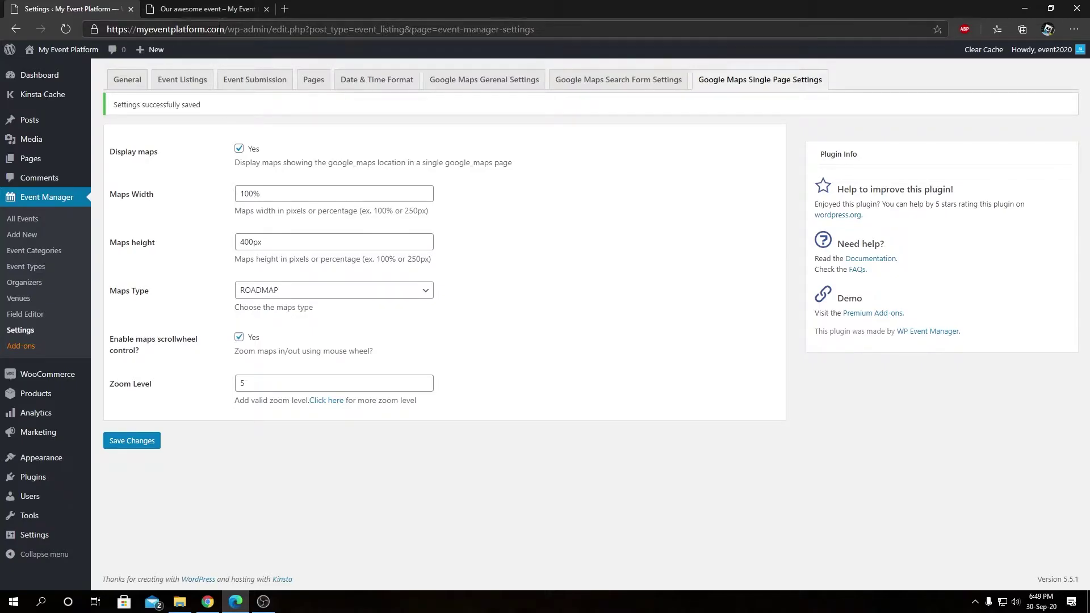
key("ctrl+Tab")
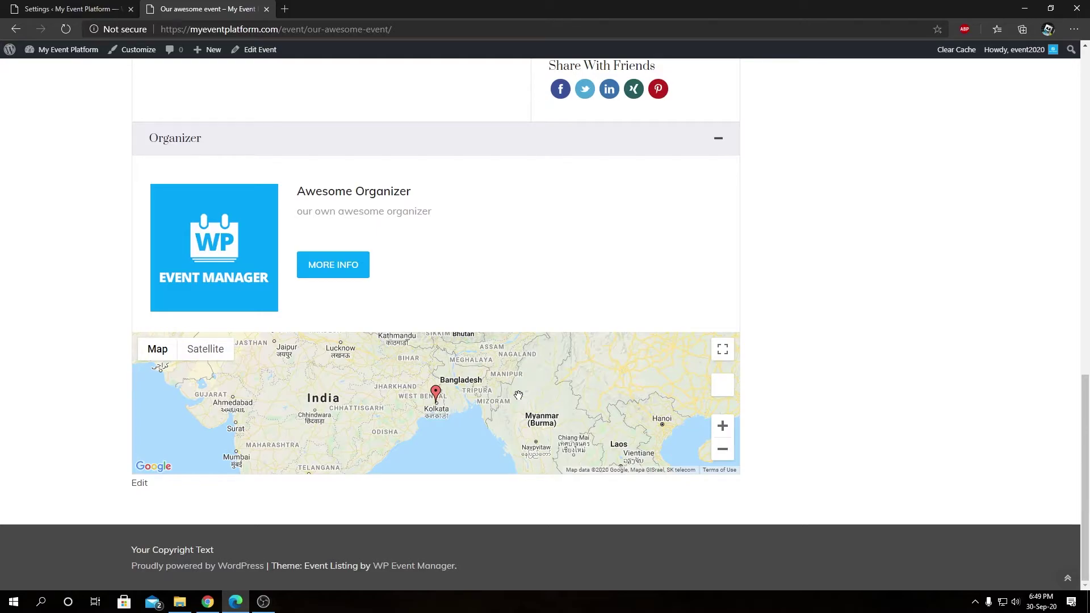
Step: Test scroll zooming on the event map, then untick 'Enable maps scrollwheel control?'
scroll(518, 395, "down", 3)
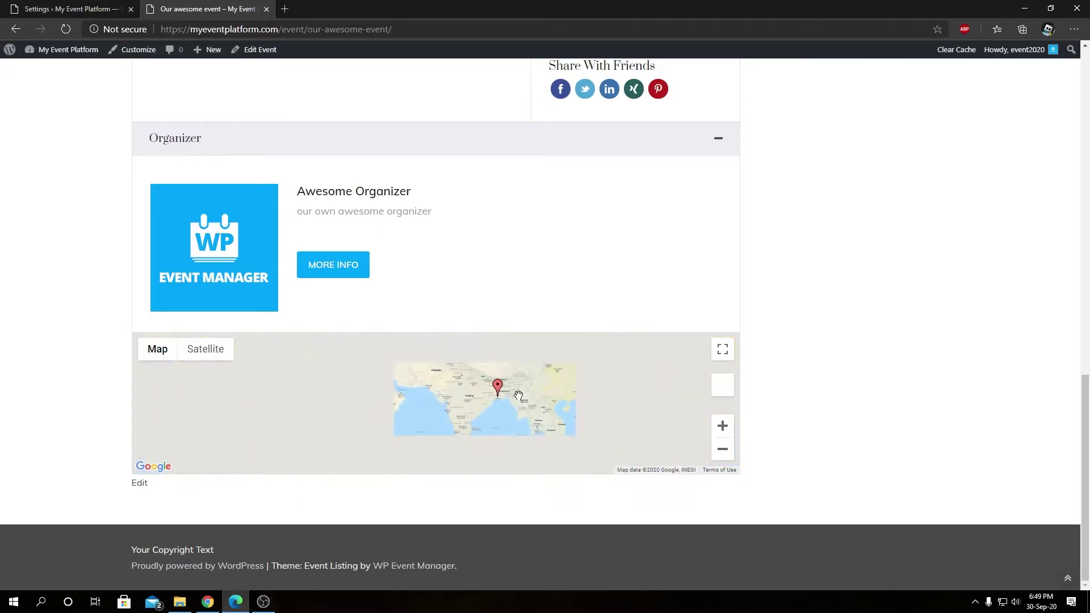
scroll(519, 395, "up", 5)
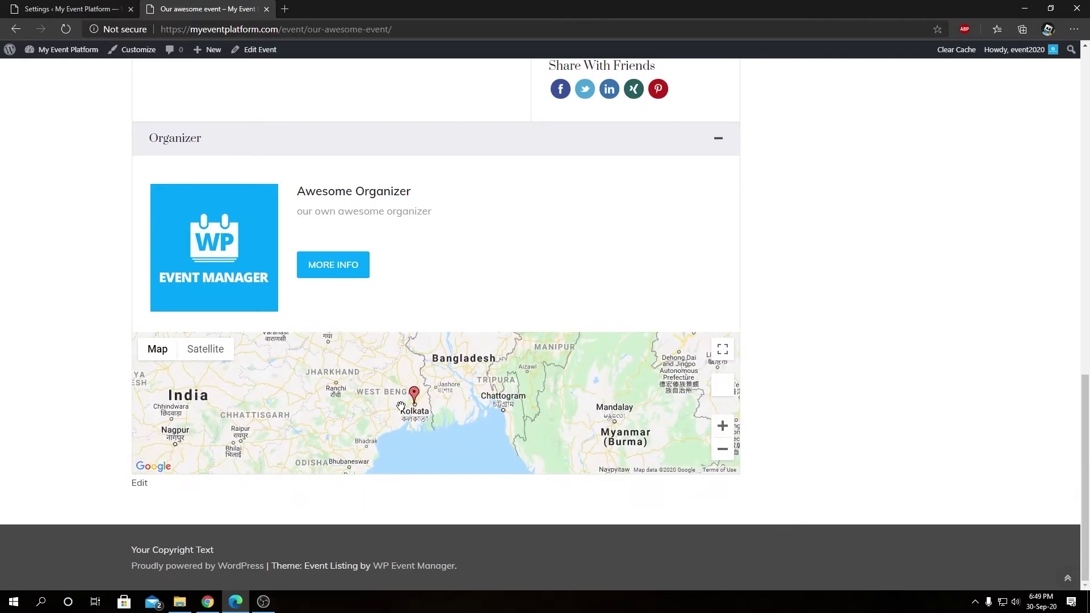
left_click(74, 9)
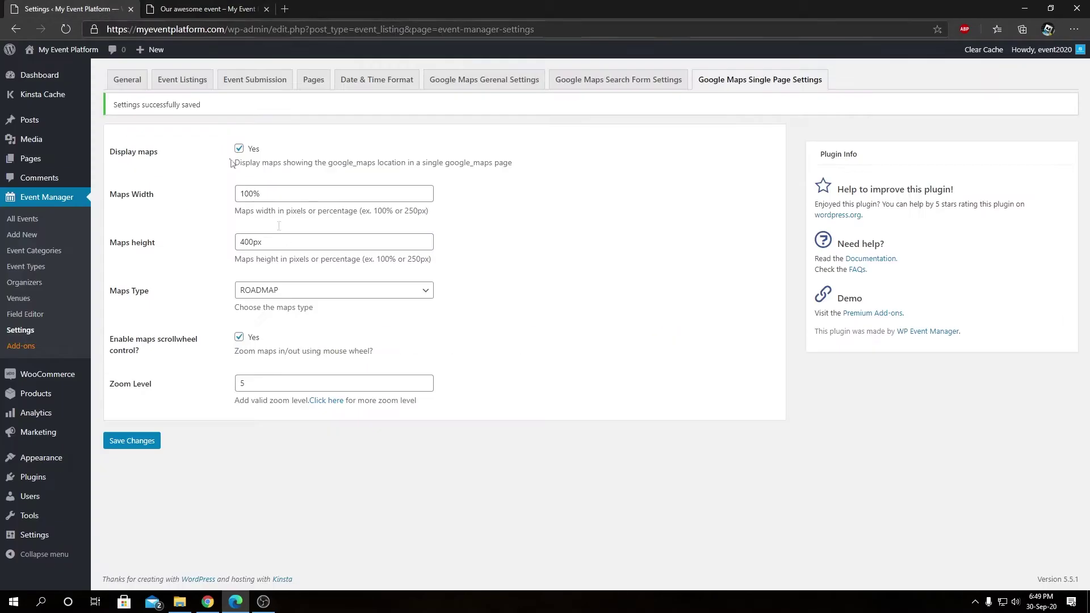
left_click(239, 338)
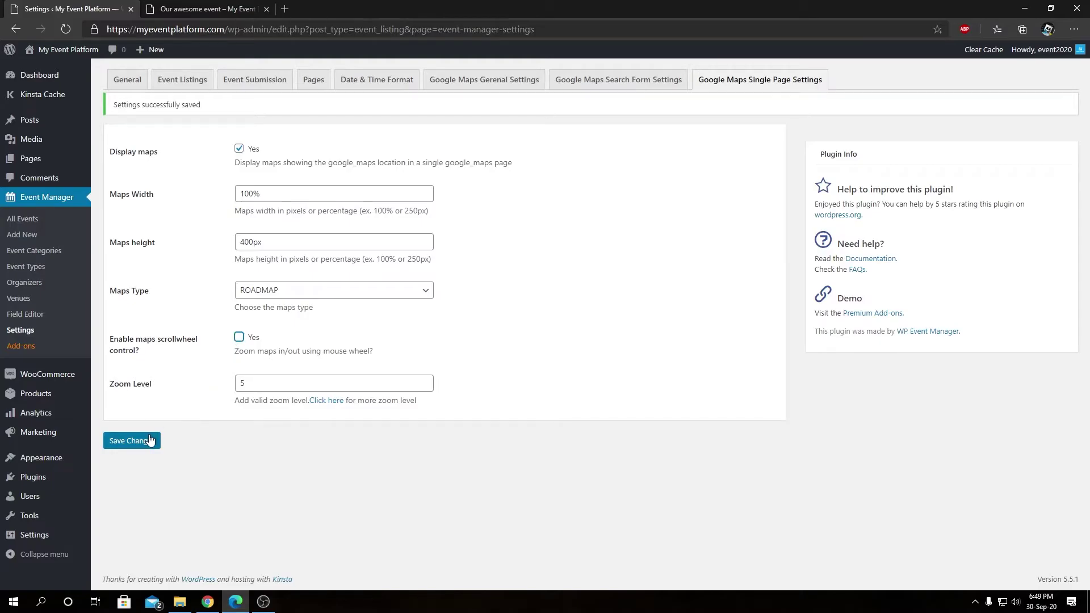
Step: Recheck how the event page map responds to scrolling
left_click(247, 5)
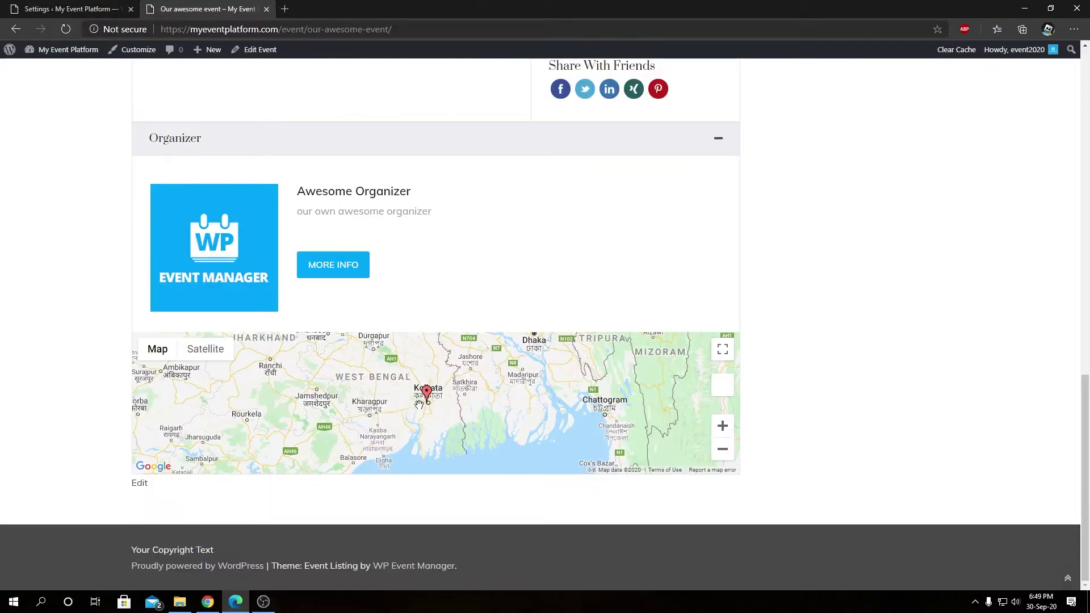
scroll(521, 410, "up", 2)
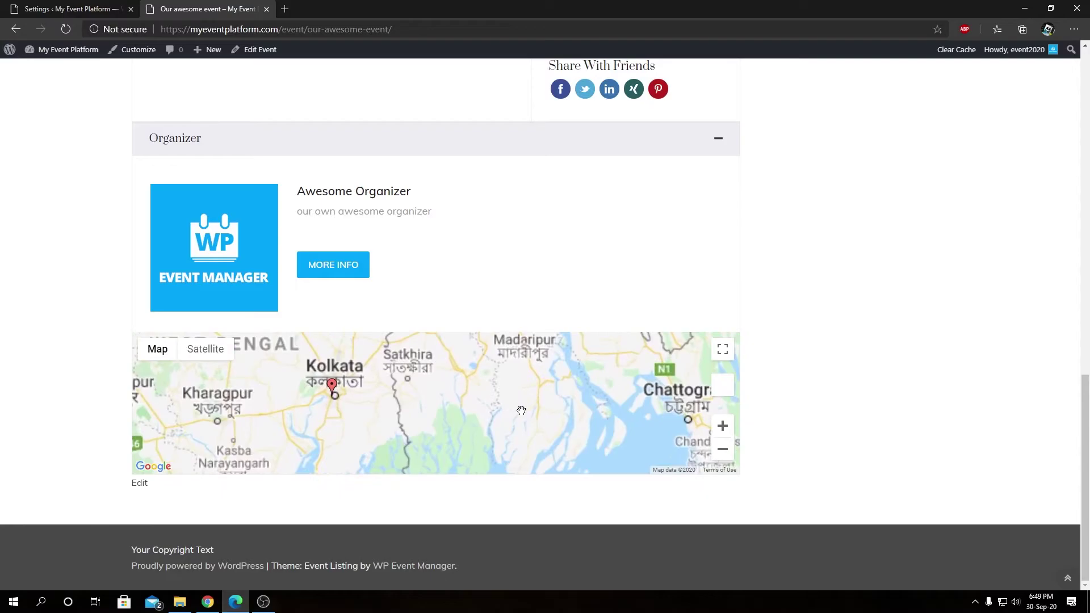
scroll(521, 410, "down", 2)
scroll(521, 410, "up", 1)
scroll(522, 410, "up", 1)
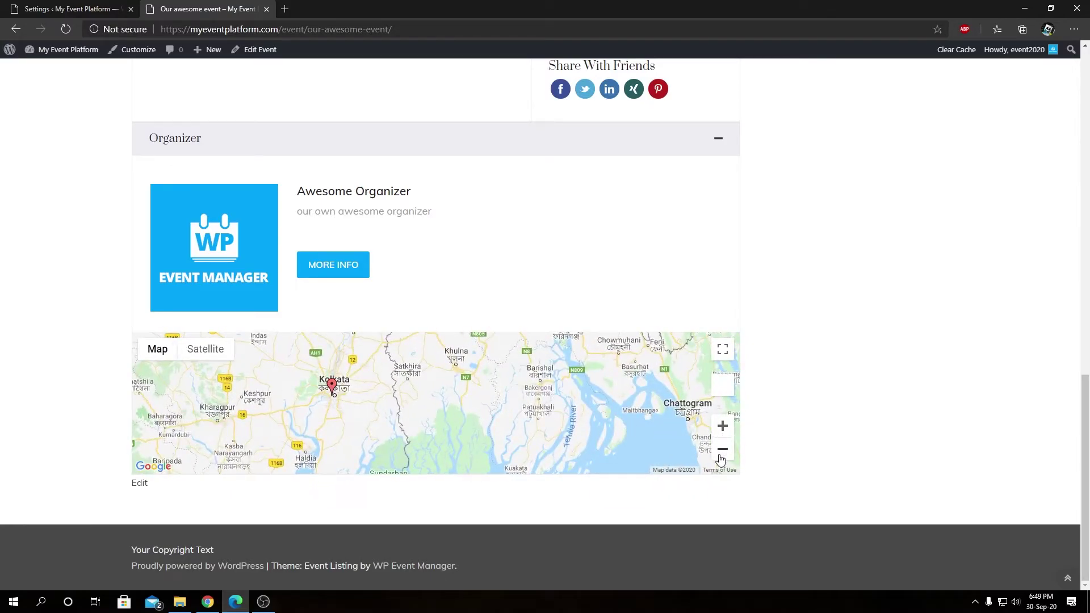
Step: Re-tick 'Enable maps scrollwheel control?' and reload the event page to recheck its map
left_click(68, 8)
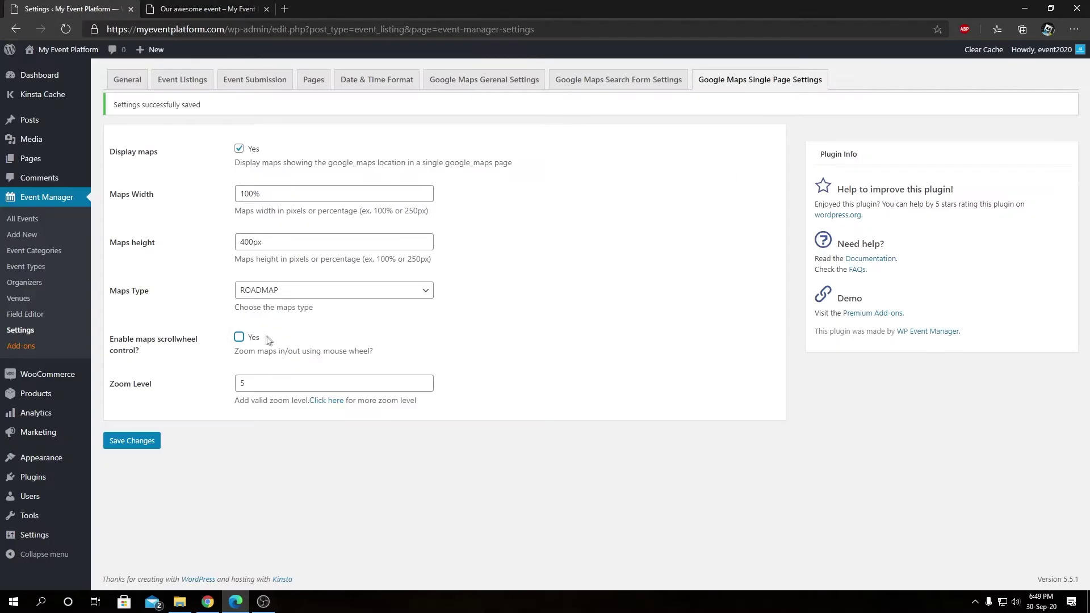
left_click(240, 338)
key("ctrl+Tab")
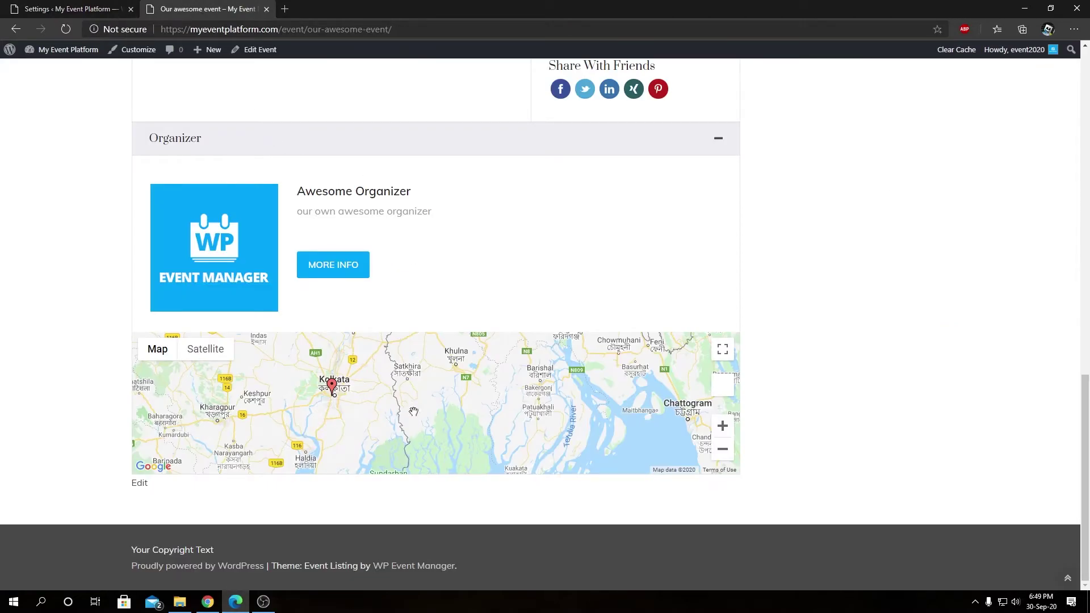
key("F5")
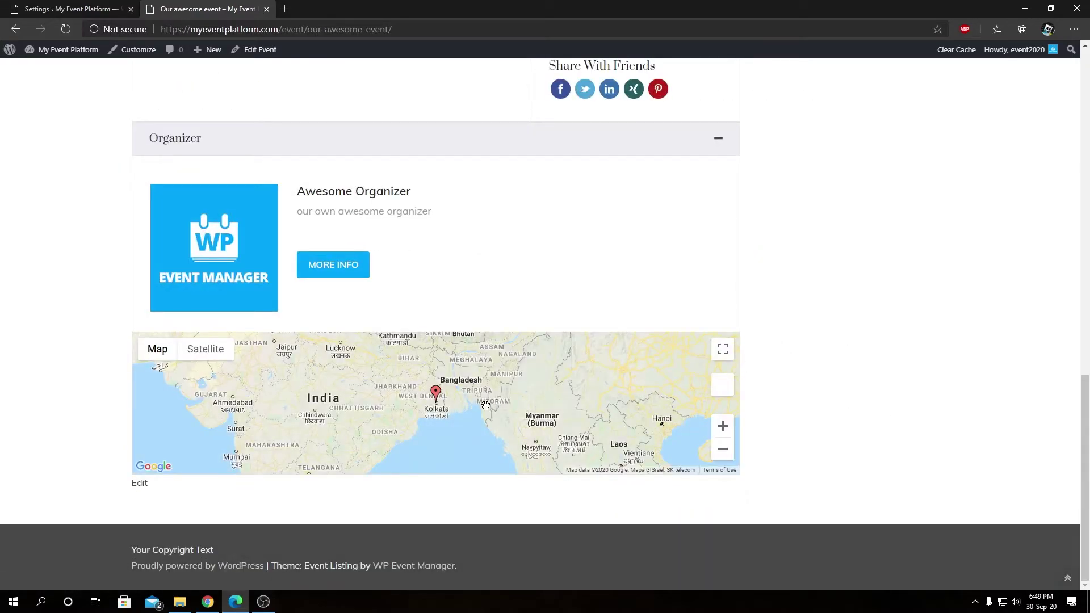
left_click(68, 8)
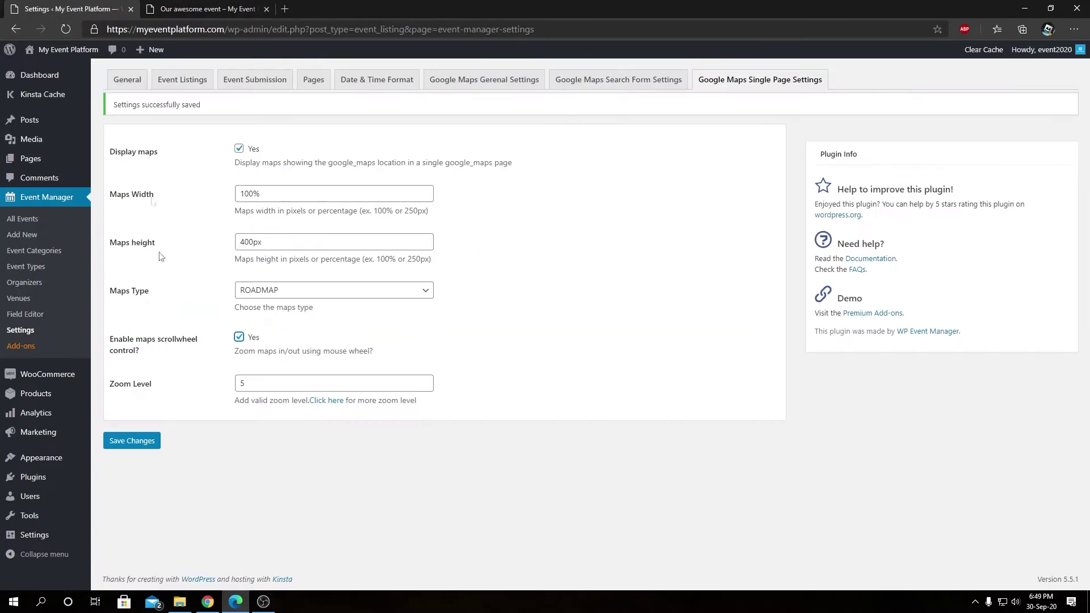
Step: Open the Zoom Level 'Click here' help in a new tab and highlight the zoom levels list
right_click(327, 407)
left_click(338, 417)
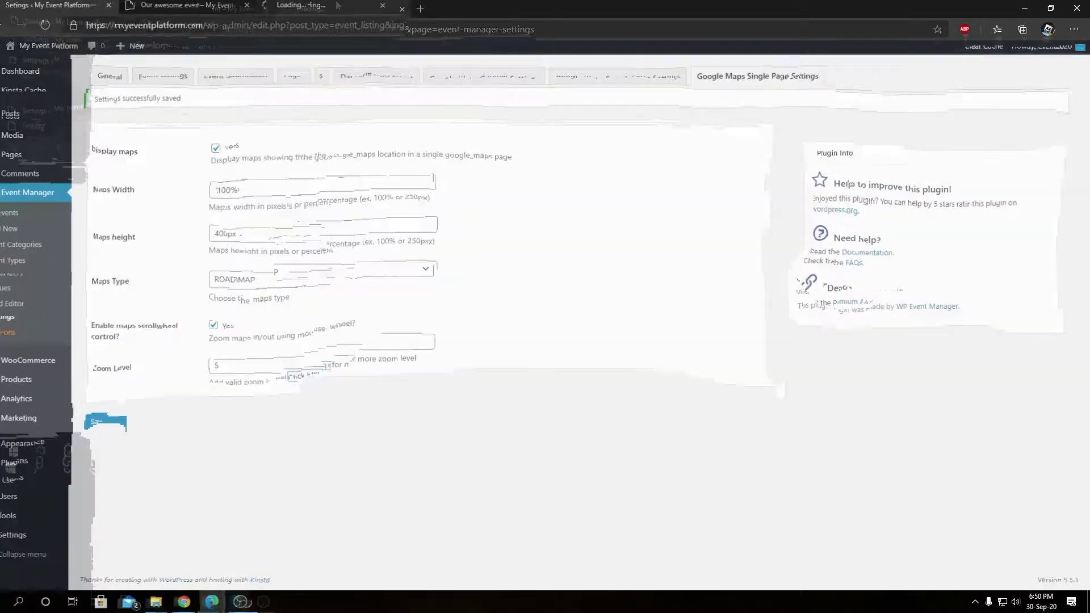
left_click(335, 5)
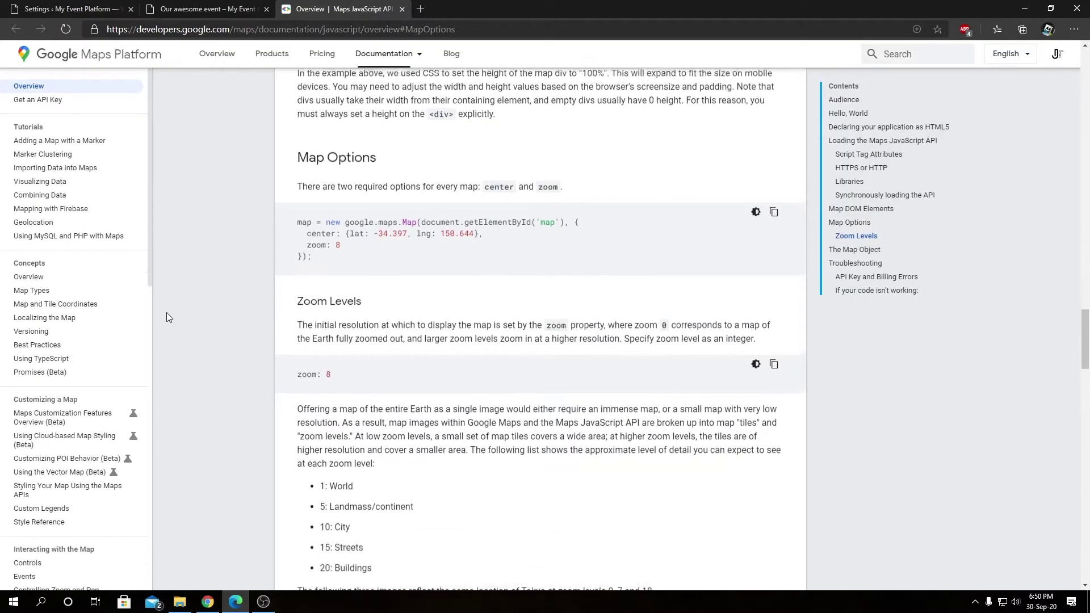
scroll(166, 317, "down", 2)
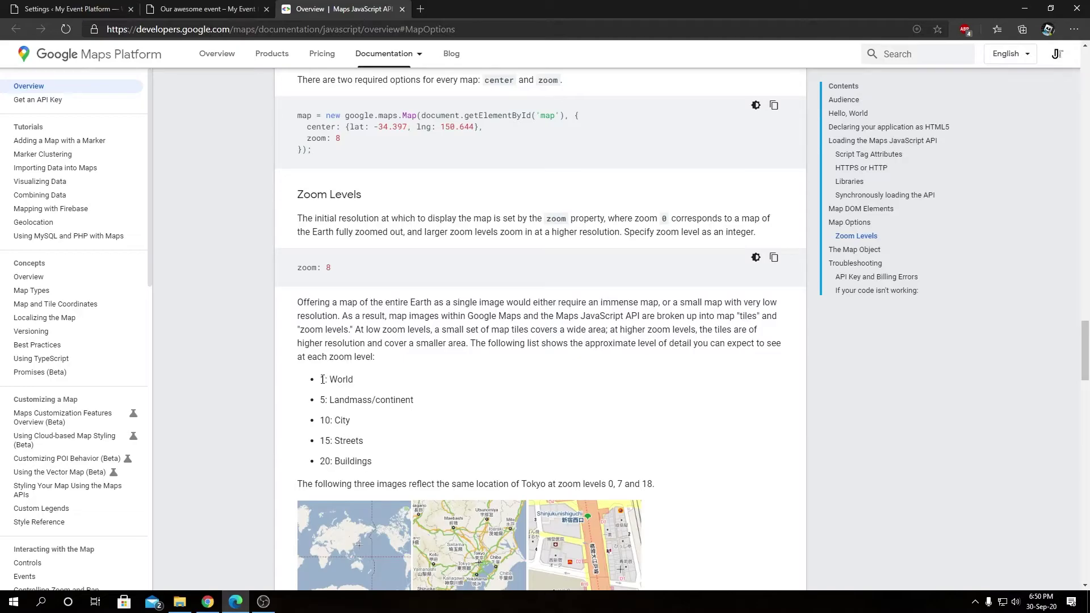
left_click_drag(321, 379, 330, 463)
left_click(361, 454)
Step: Highlight zoom levels 1 World, 5, 10 City, 15 Streets and 20 Buildings
left_click_drag(321, 379, 364, 382)
scroll(432, 380, "down", 3)
left_click(388, 267)
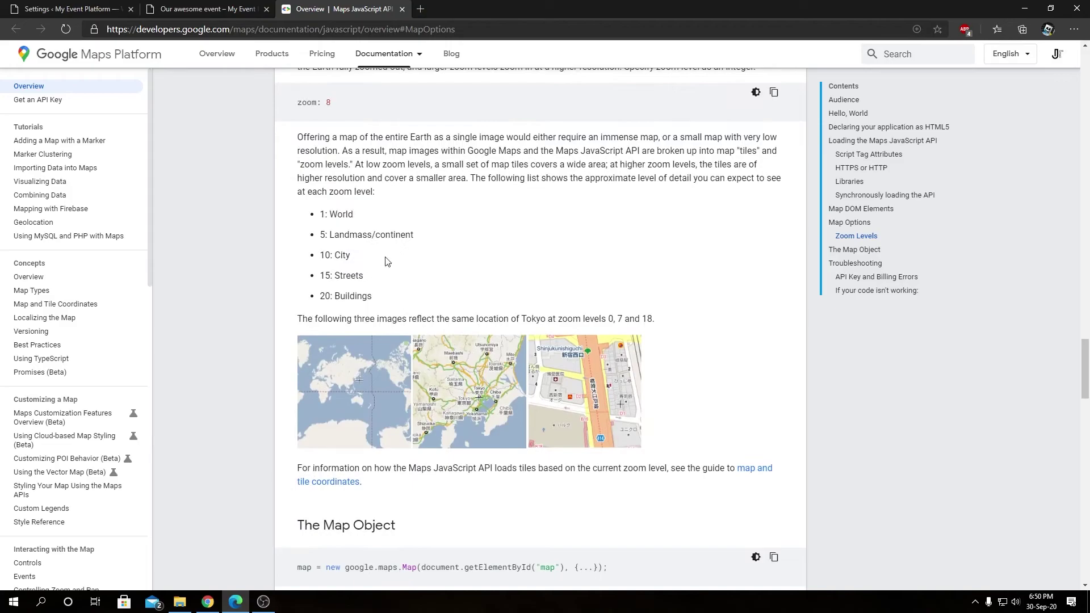
left_click(347, 214)
left_click_drag(325, 235, 319, 235)
double_click(328, 256)
double_click(326, 277)
double_click(324, 296)
Step: Replace the single-page Zoom Level 5 with 10 and save the settings
left_click(227, 9)
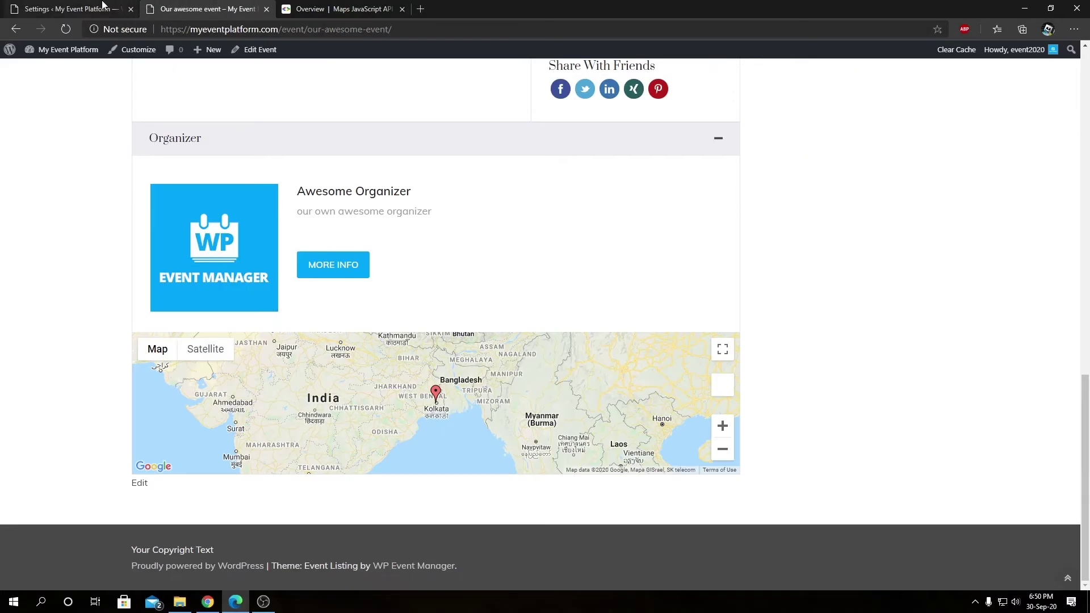
left_click(68, 9)
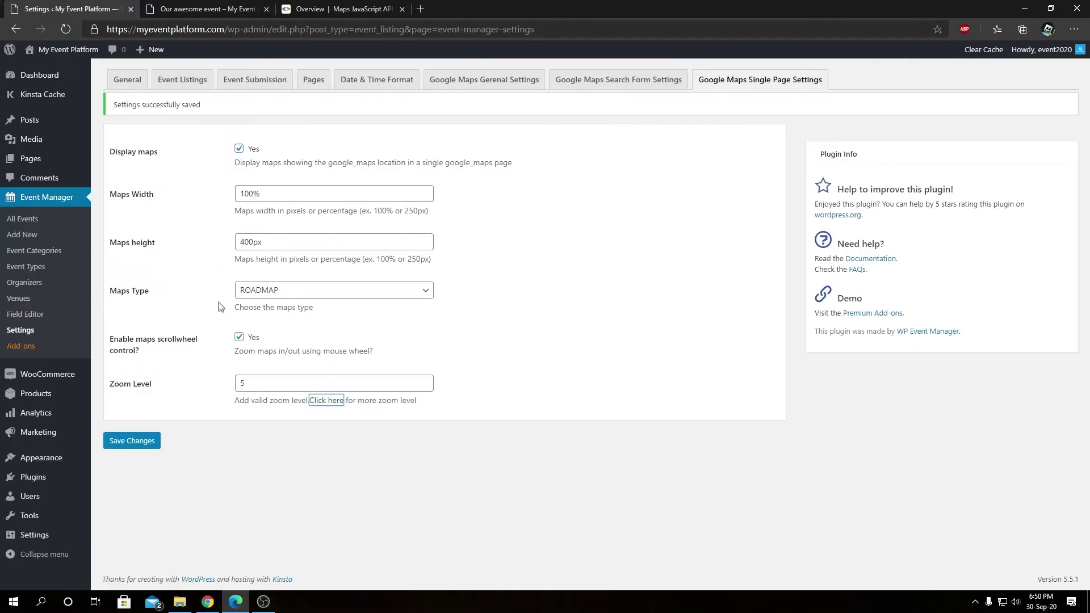
left_click(344, 9)
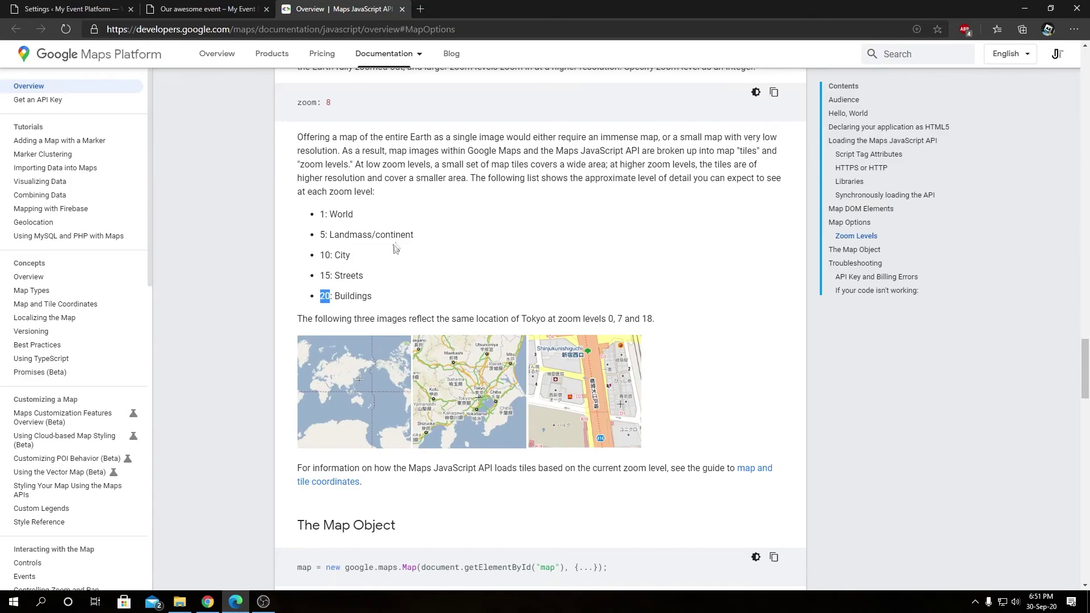
left_click(207, 9)
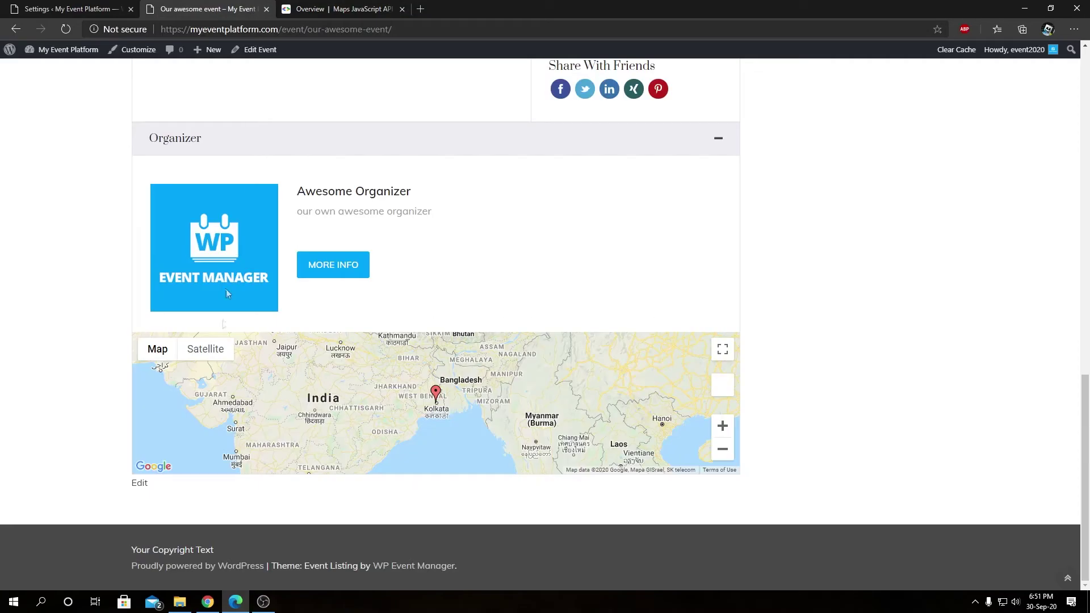
left_click(114, 6)
double_click(253, 387)
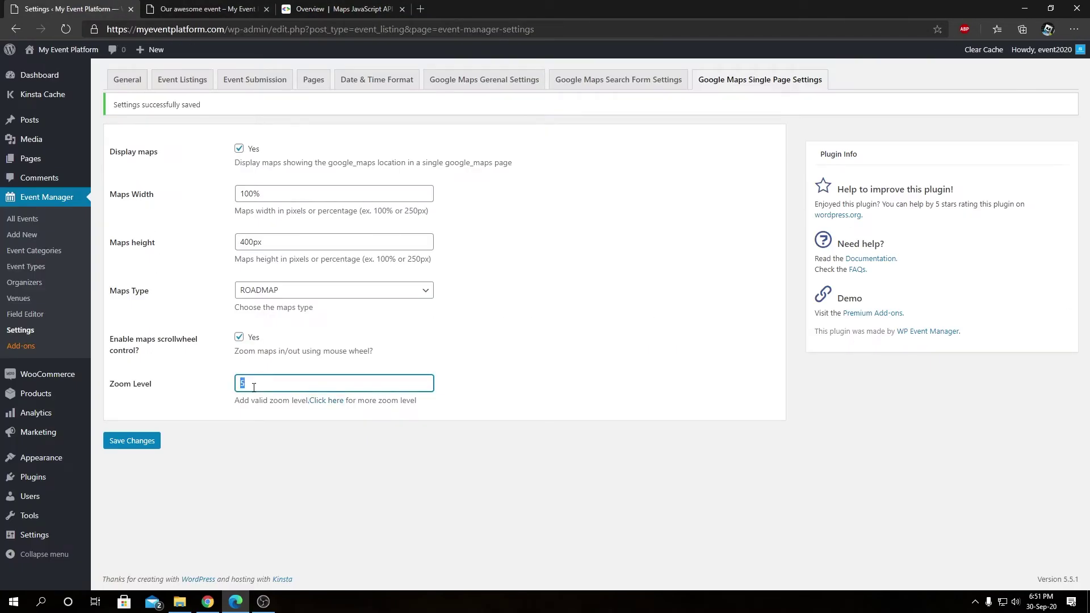
type("10")
left_click(284, 454)
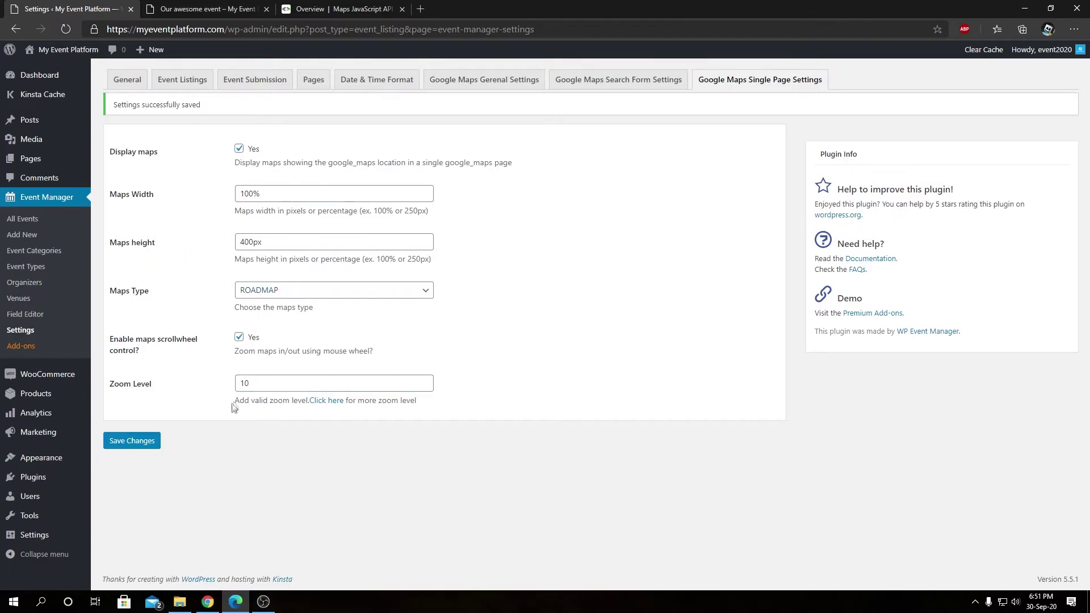
left_click(142, 447)
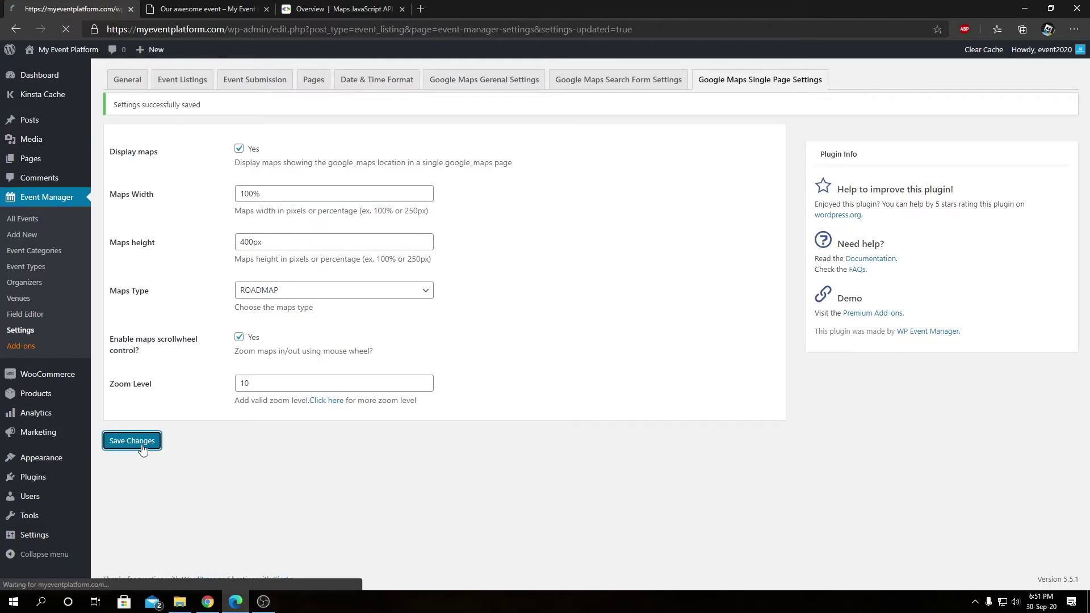
Step: Reload the event page to apply the new map settings
left_click(664, 80)
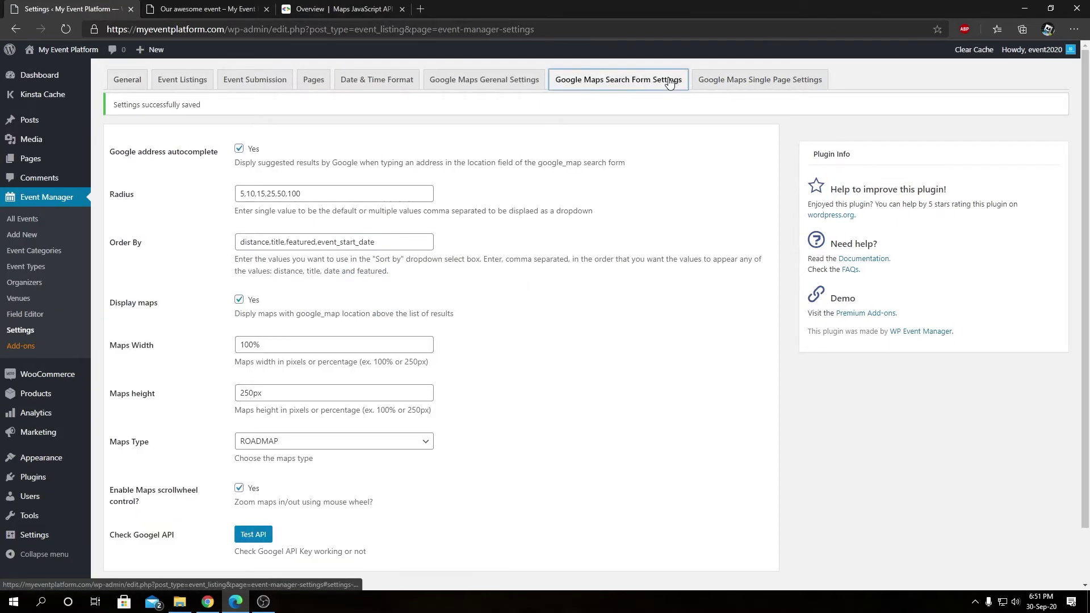
left_click(738, 80)
left_click(206, 7)
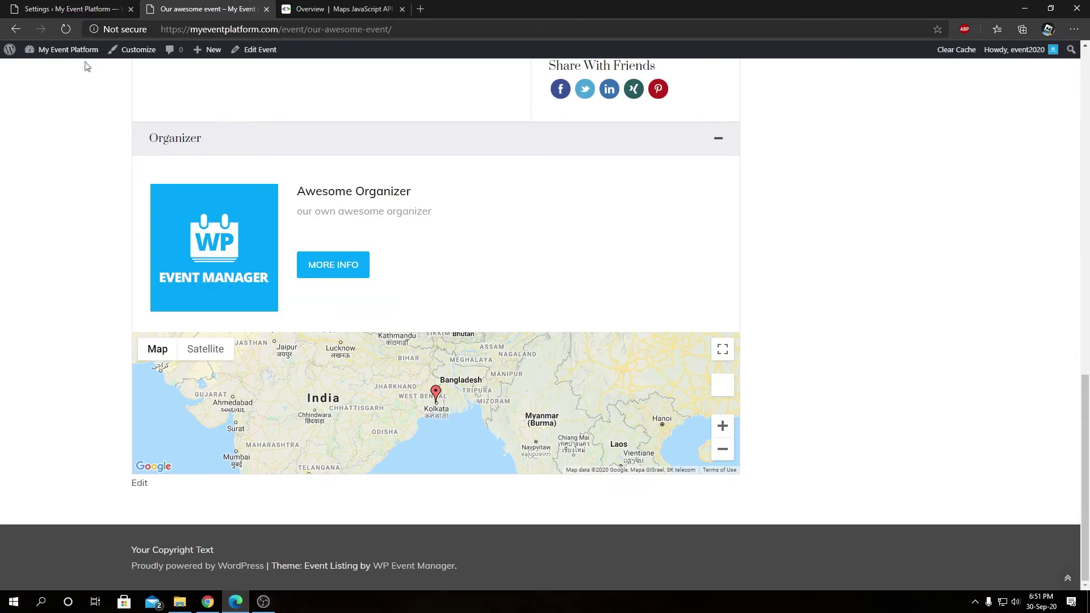
left_click(63, 34)
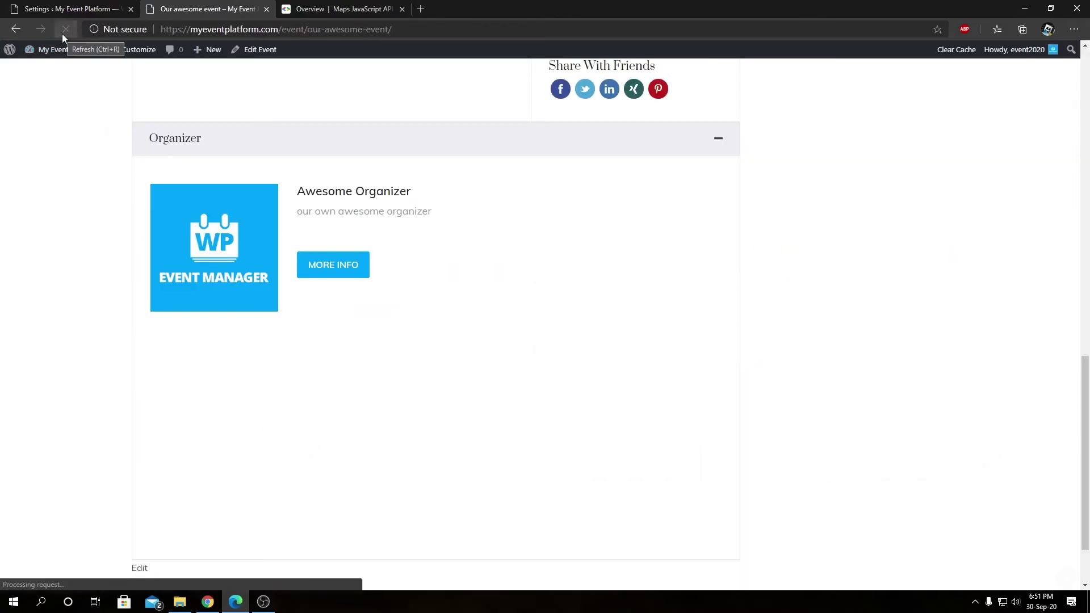
Step: Match zoom level 10 to 'City' in the docs and view the city-level Kolkata map
left_click(83, 9)
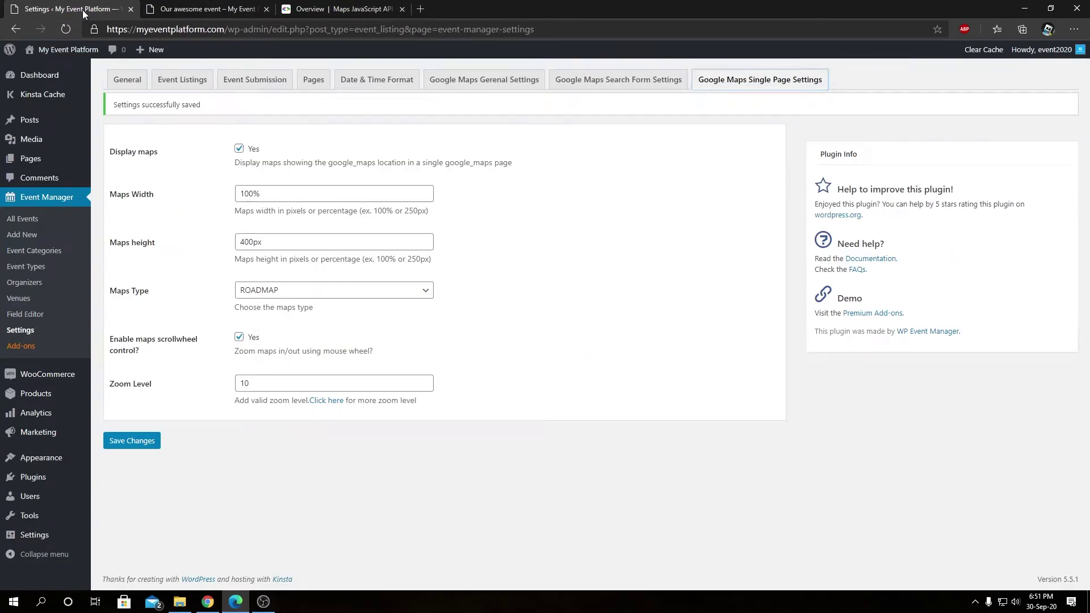
left_click(265, 385)
left_click(321, 7)
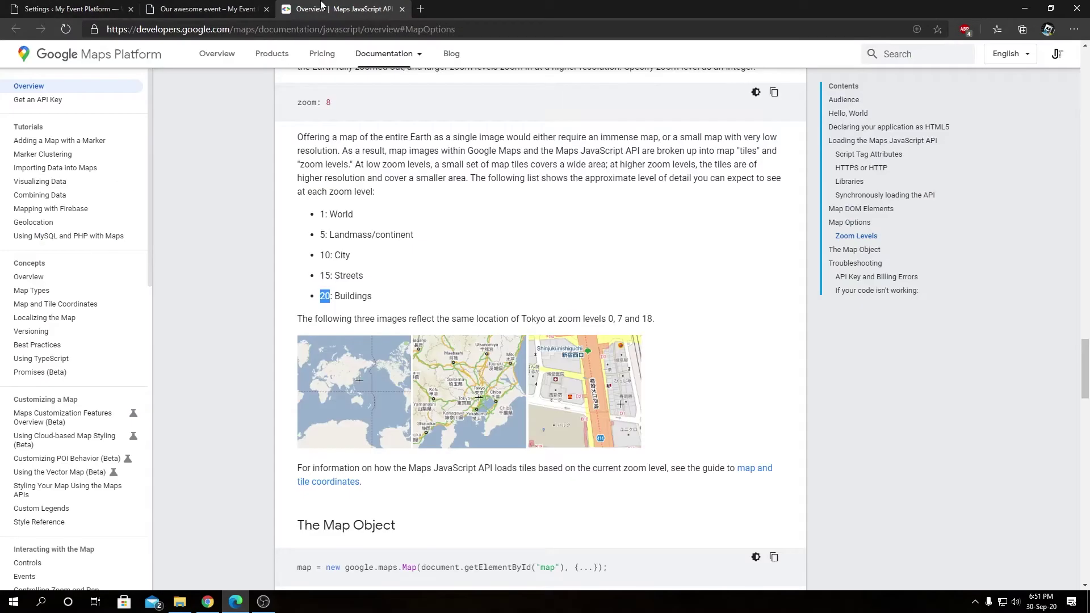
double_click(343, 256)
left_click(203, 8)
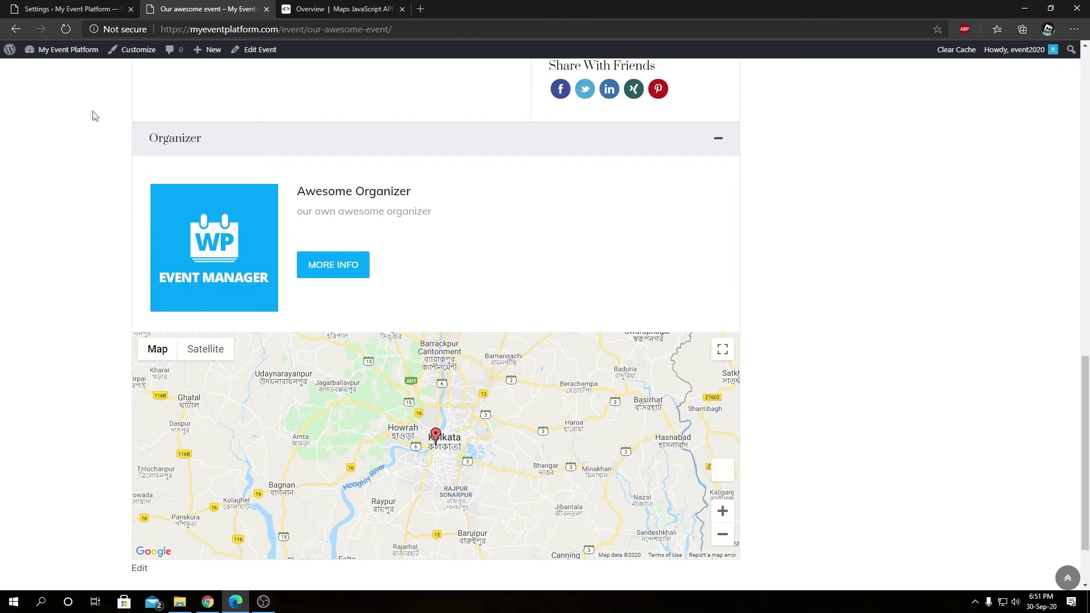
Step: Return to the single-page map settings showing 400px height and Zoom Level 10
left_click(88, 13)
left_click(602, 232)
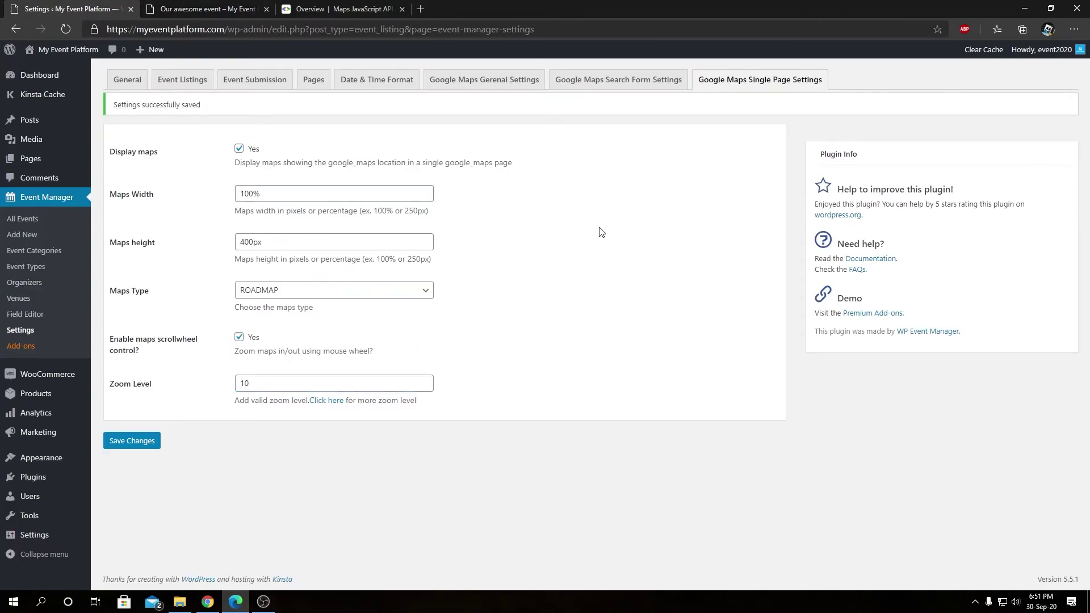